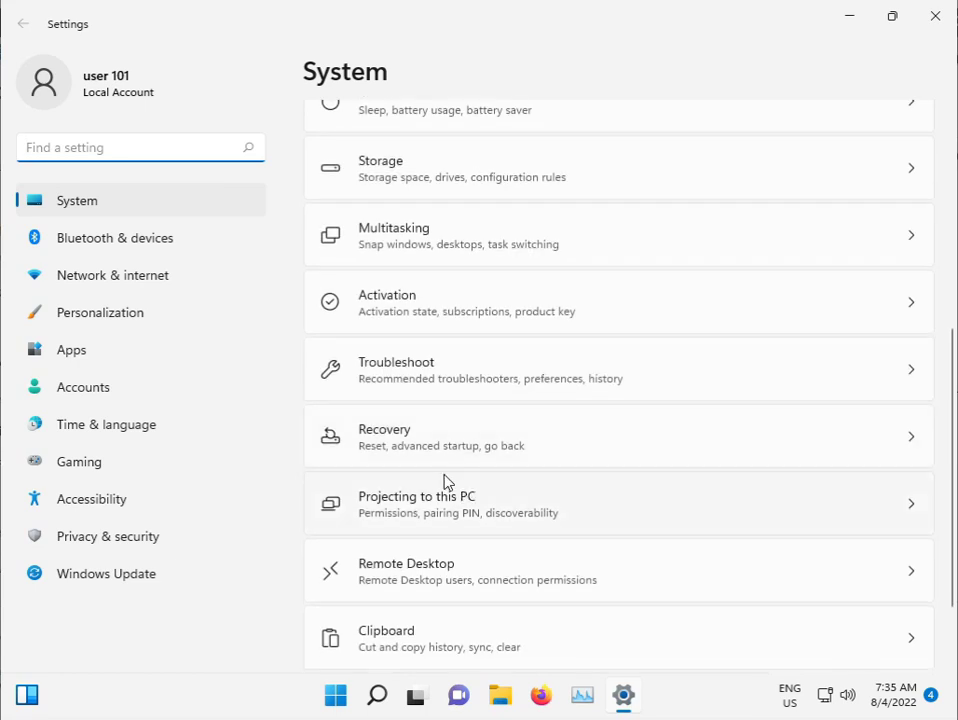
- Run the Windows Update troubleshooter from the other troubleshooters in the system settings and close Settings
left_click(421, 389)
left_click(530, 298)
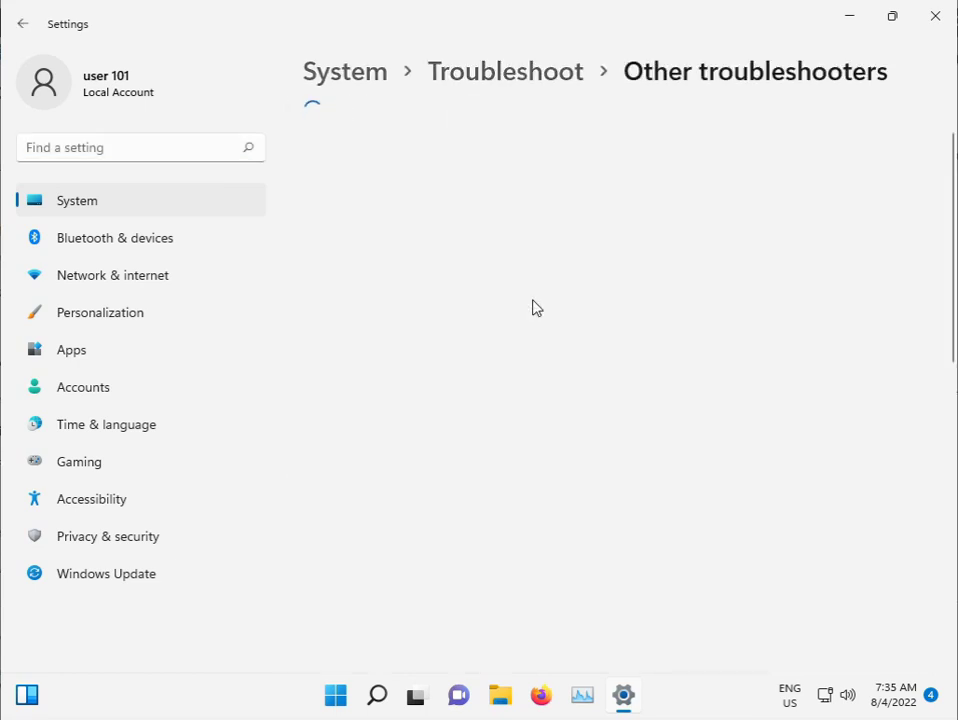
left_click(832, 367)
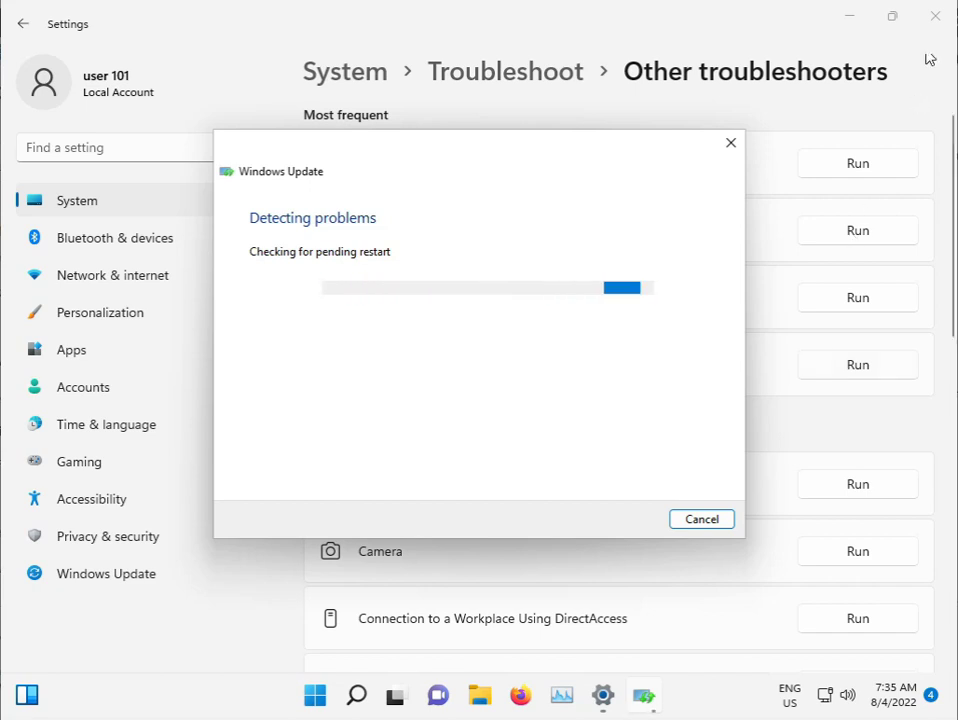
left_click(934, 18)
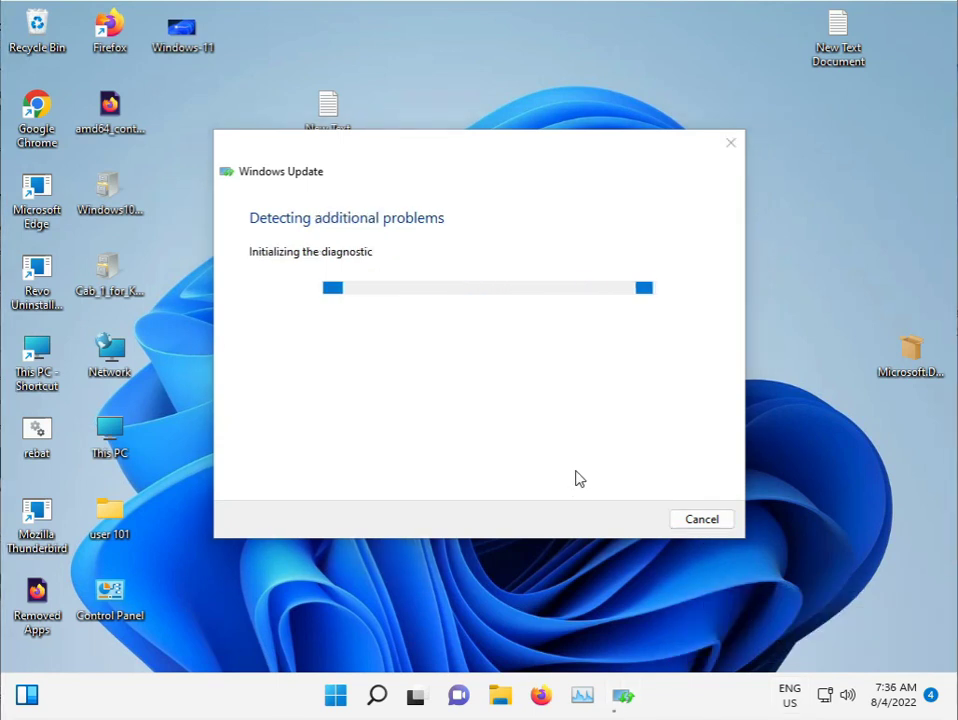
- Find Command Prompt by searching for cmd and open it as administrator, allowing it to make changes to the device
key("super+r")
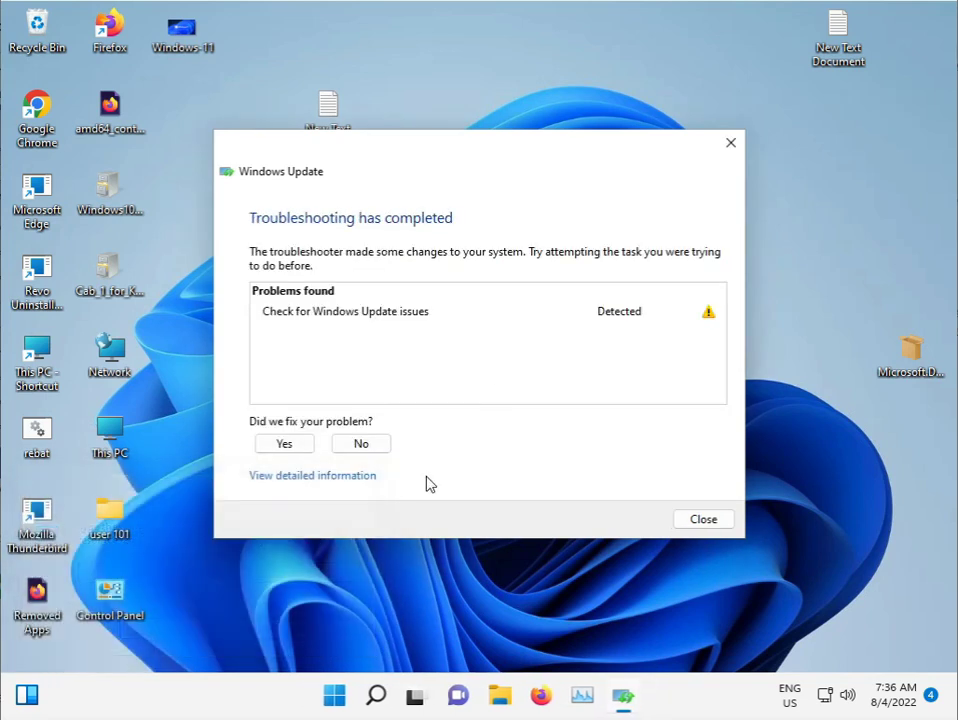
left_click(341, 694)
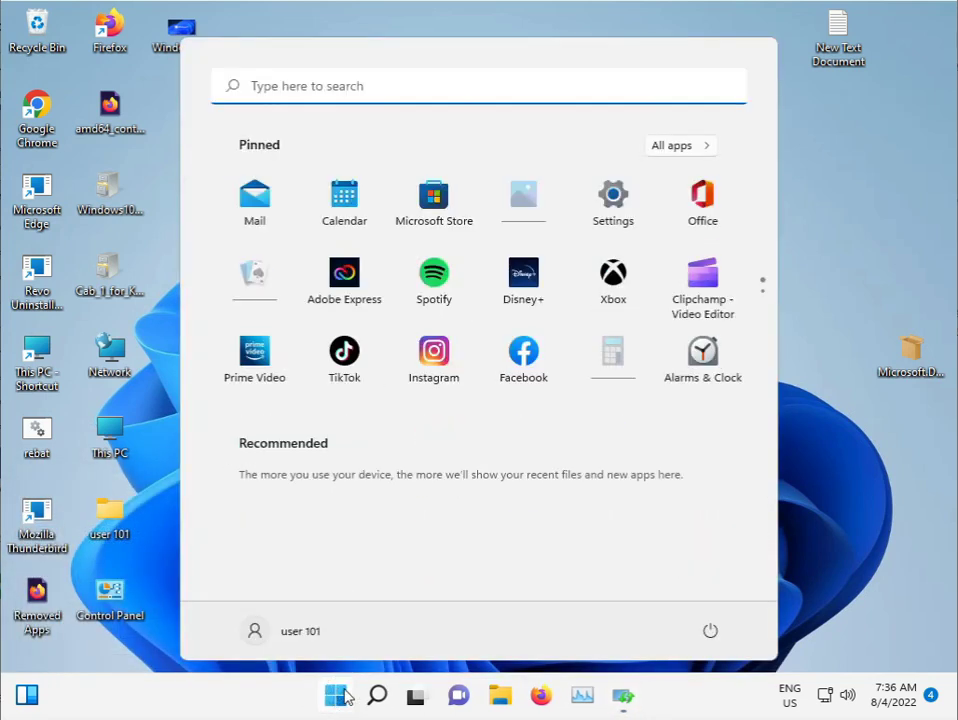
type("cmd")
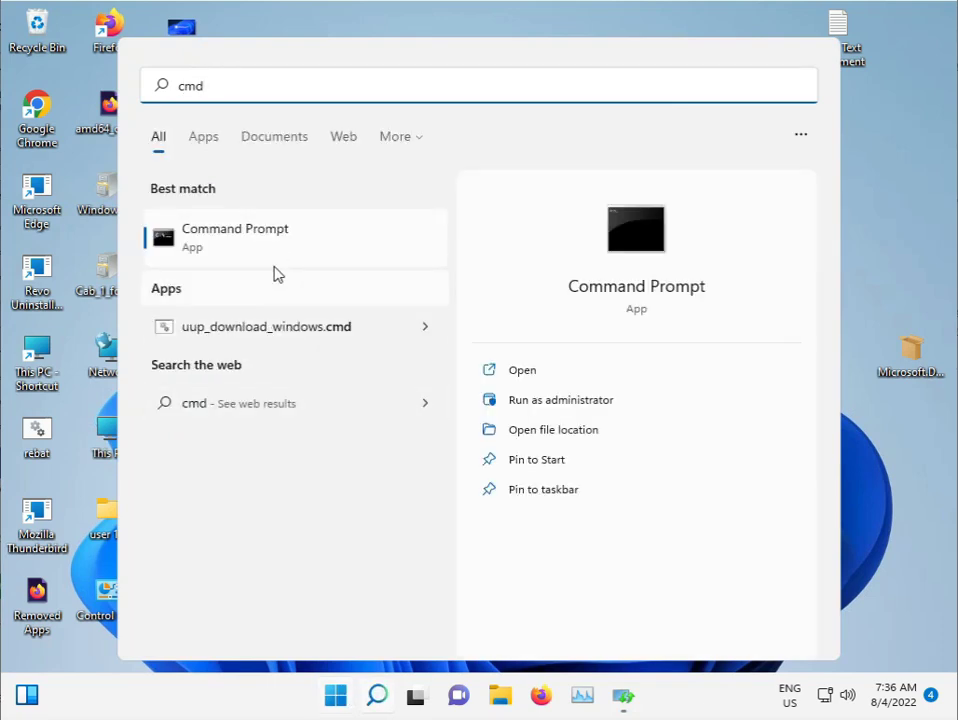
right_click(281, 248)
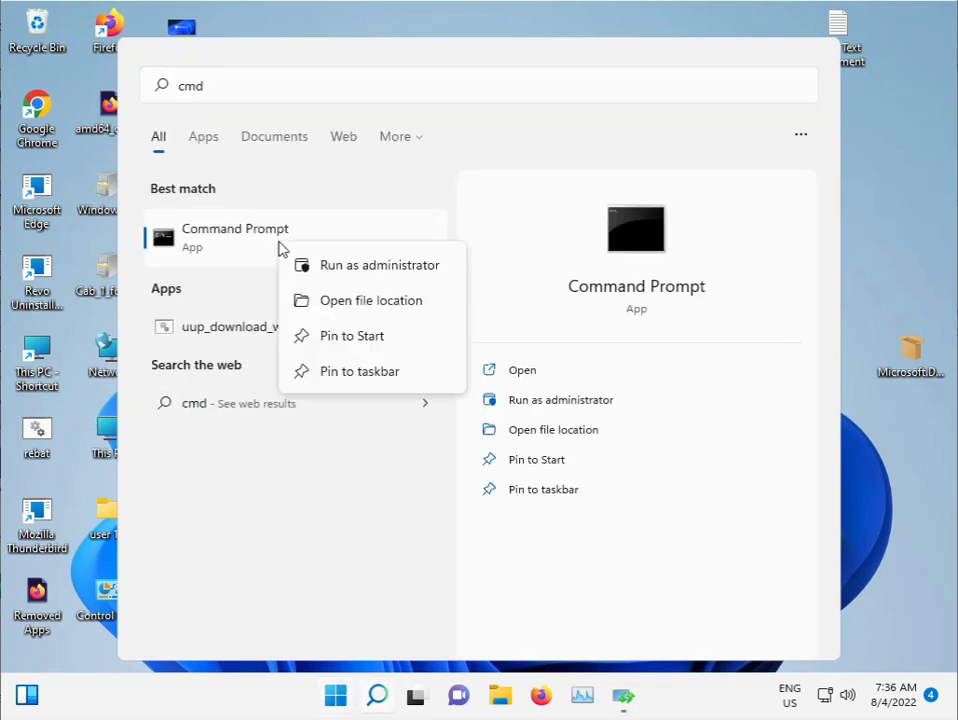
left_click(376, 270)
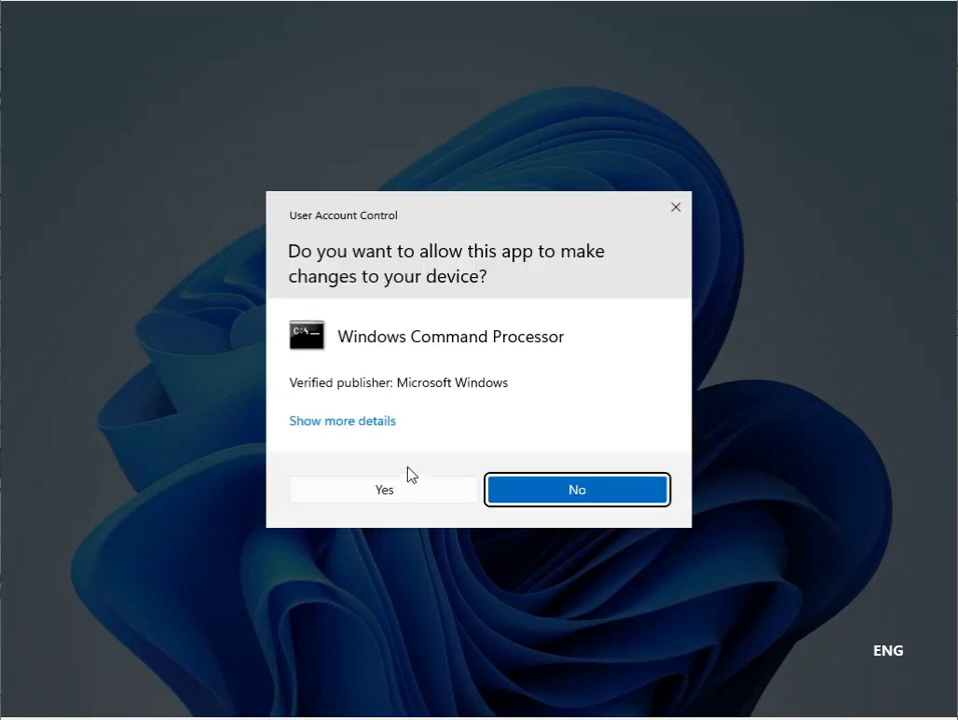
left_click(378, 491)
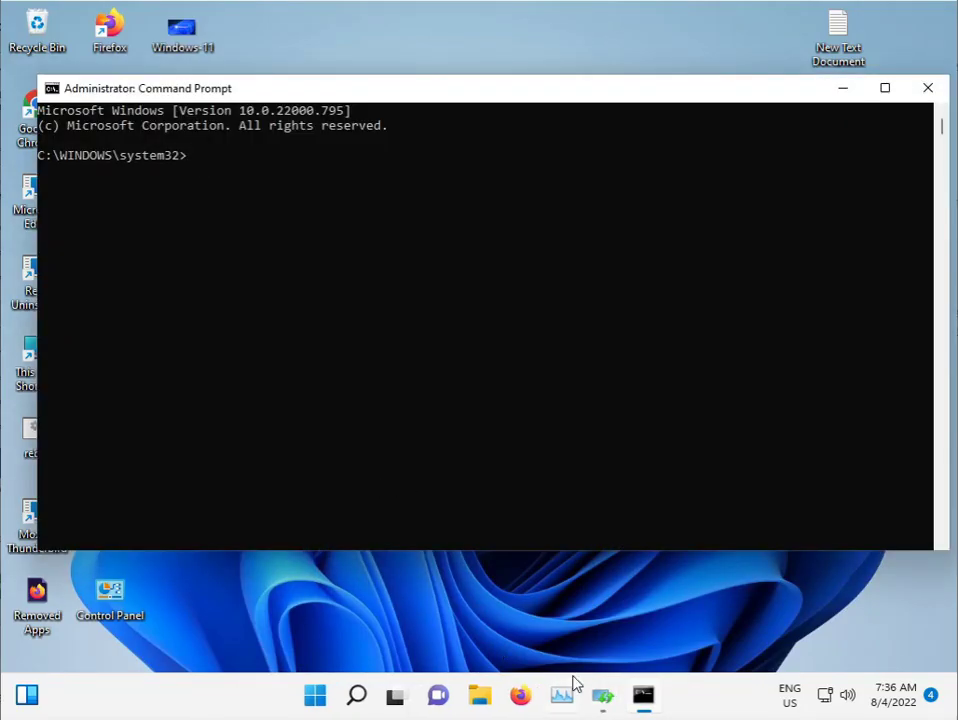
- Close the Windows Update troubleshooter, run sfc /scannow in the administrator Command Prompt and minimize its window
left_click(604, 697)
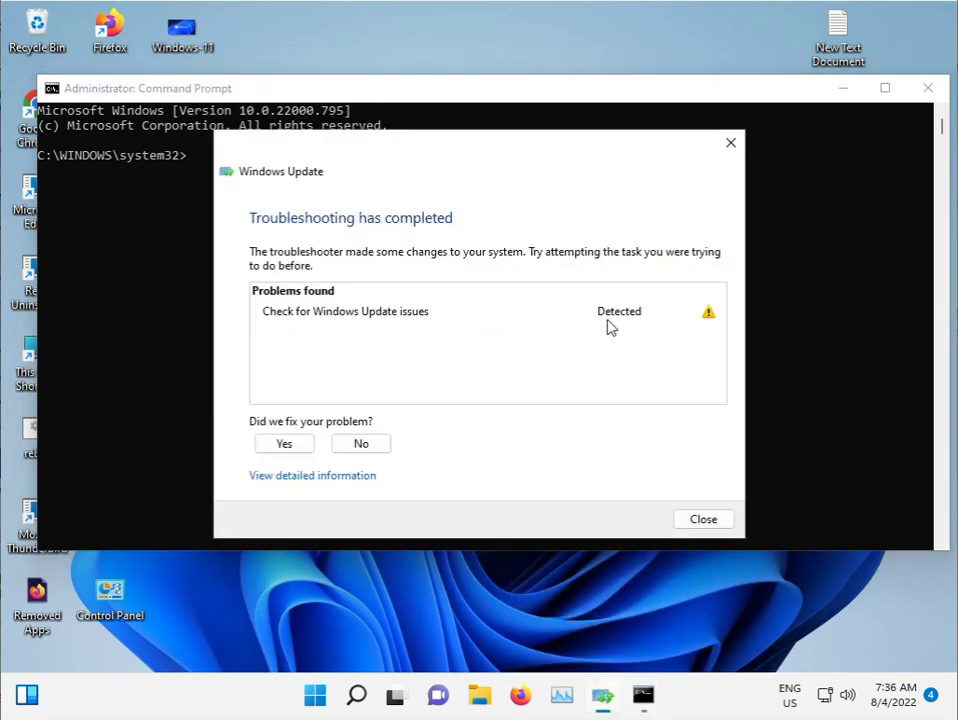
left_click(733, 145)
left_click(199, 156)
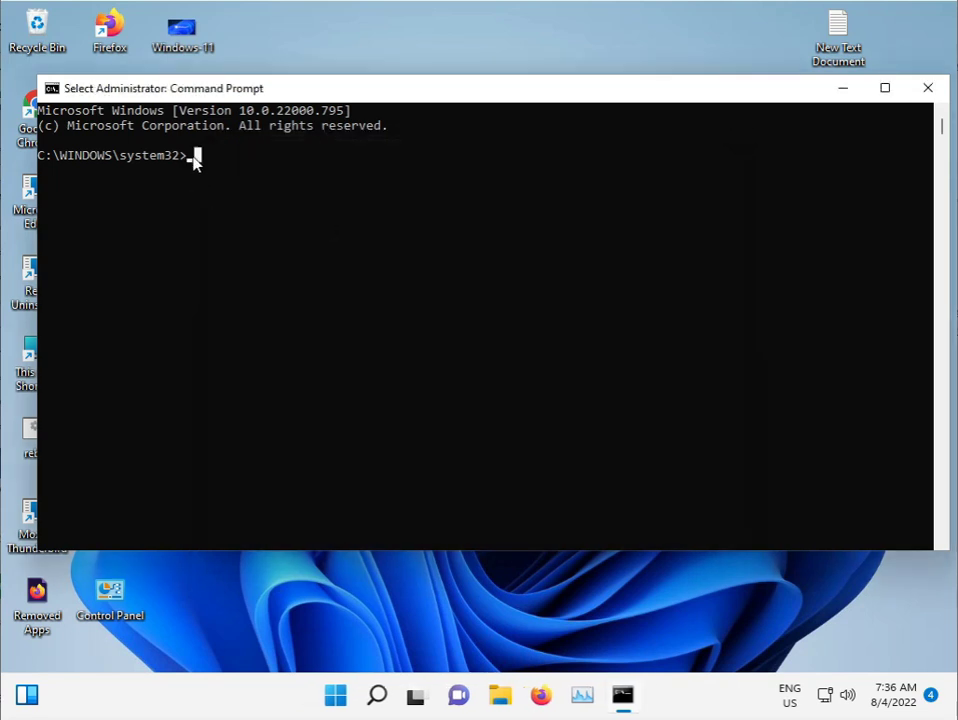
key("Escape")
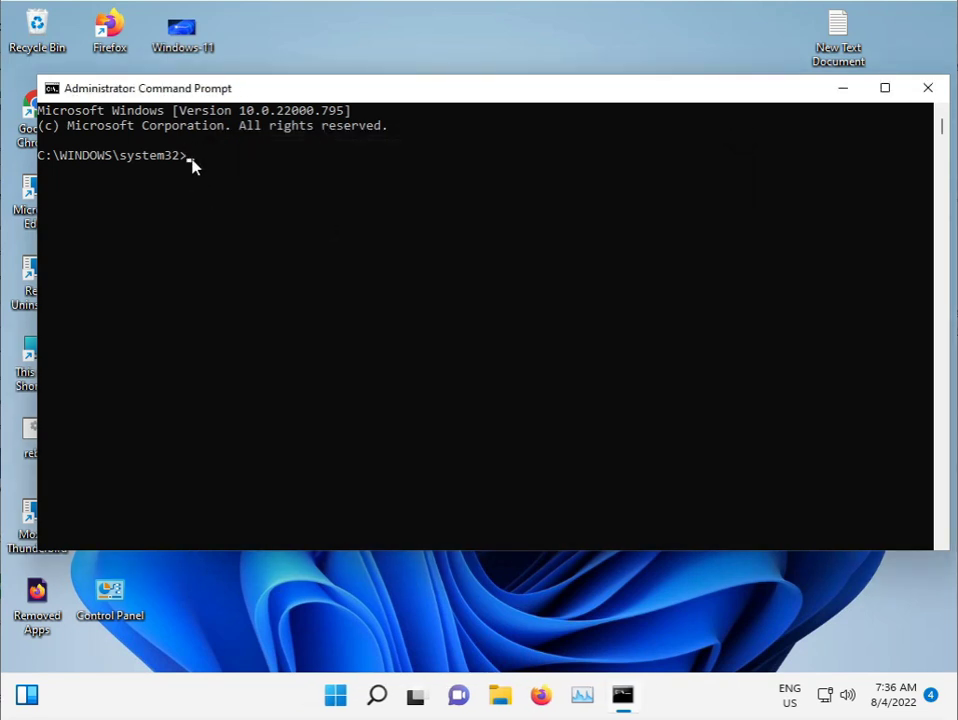
type("sfc /scannow")
key("Return")
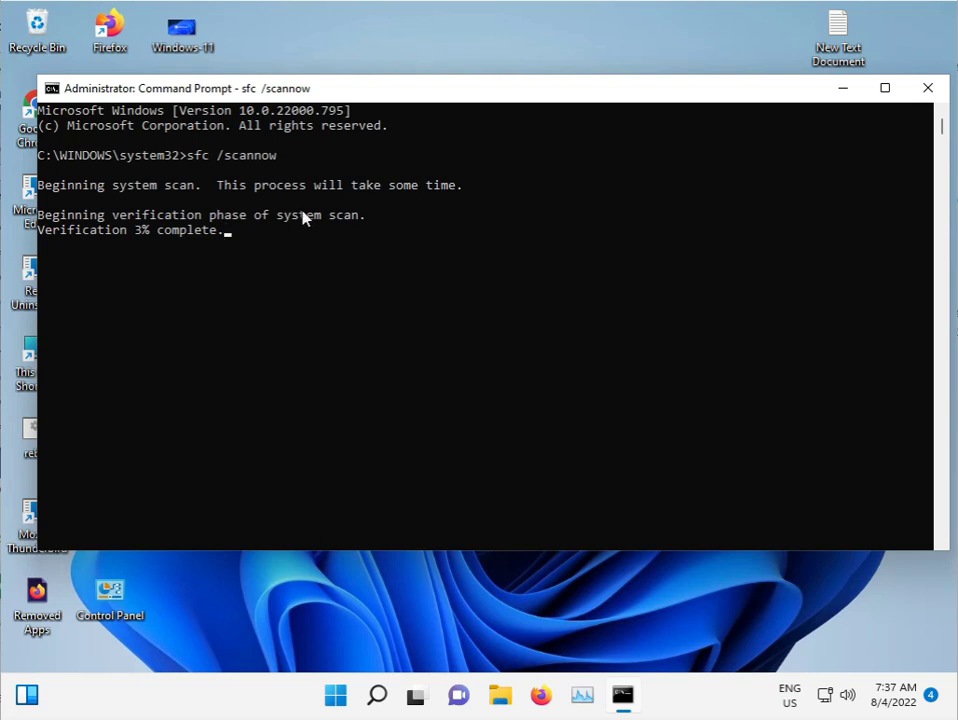
left_click(839, 90)
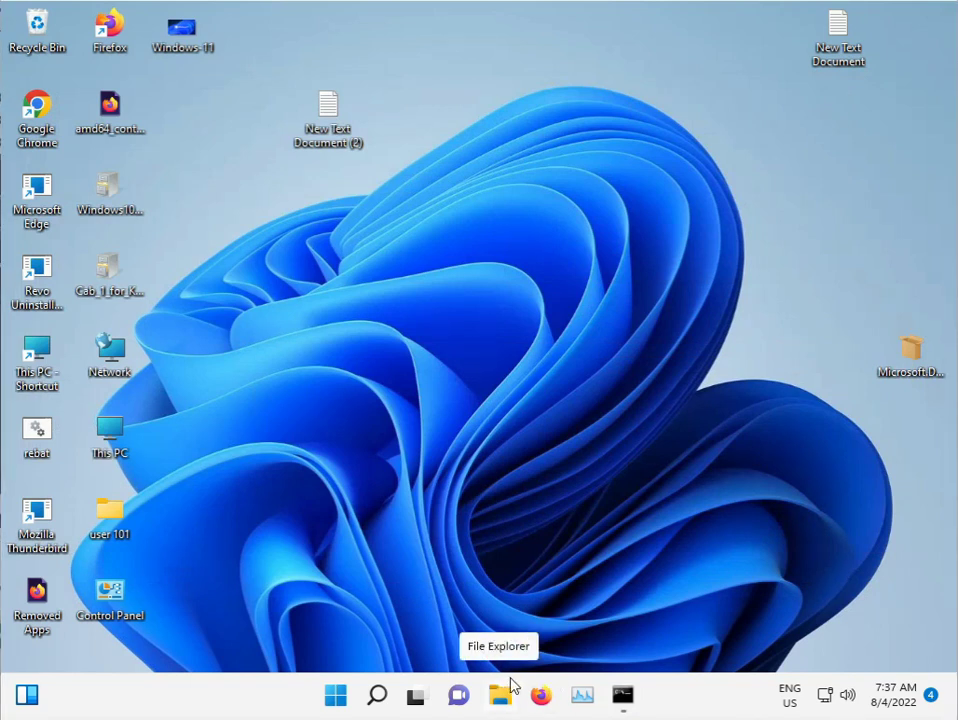
- Search the web in Google Chrome for .net framework repair tool and open Microsoft's support page about the tool
double_click(37, 108)
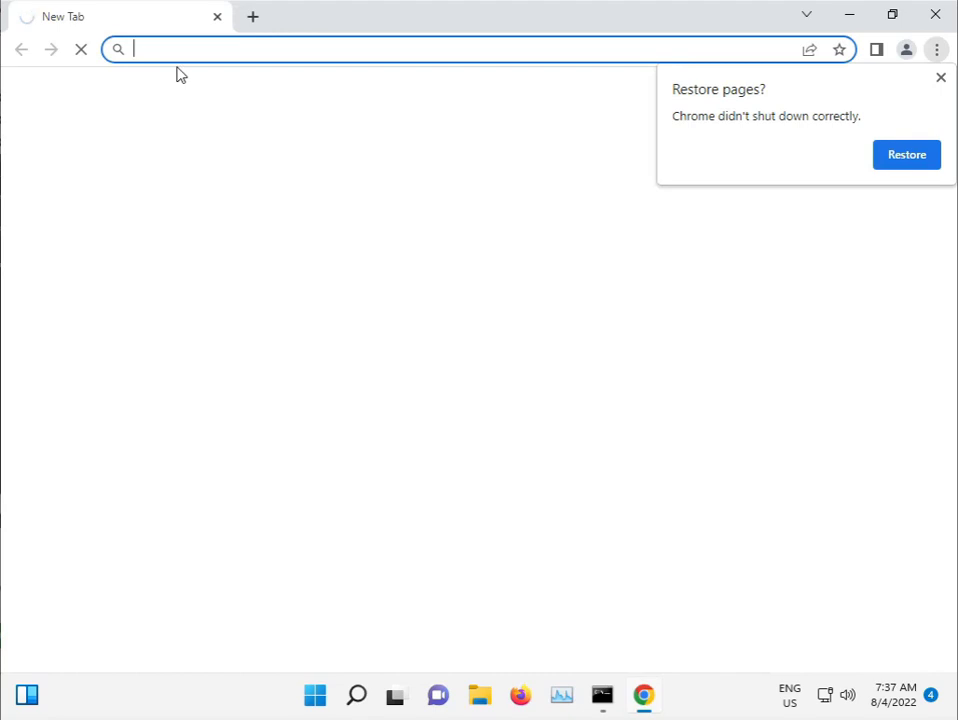
left_click(940, 78)
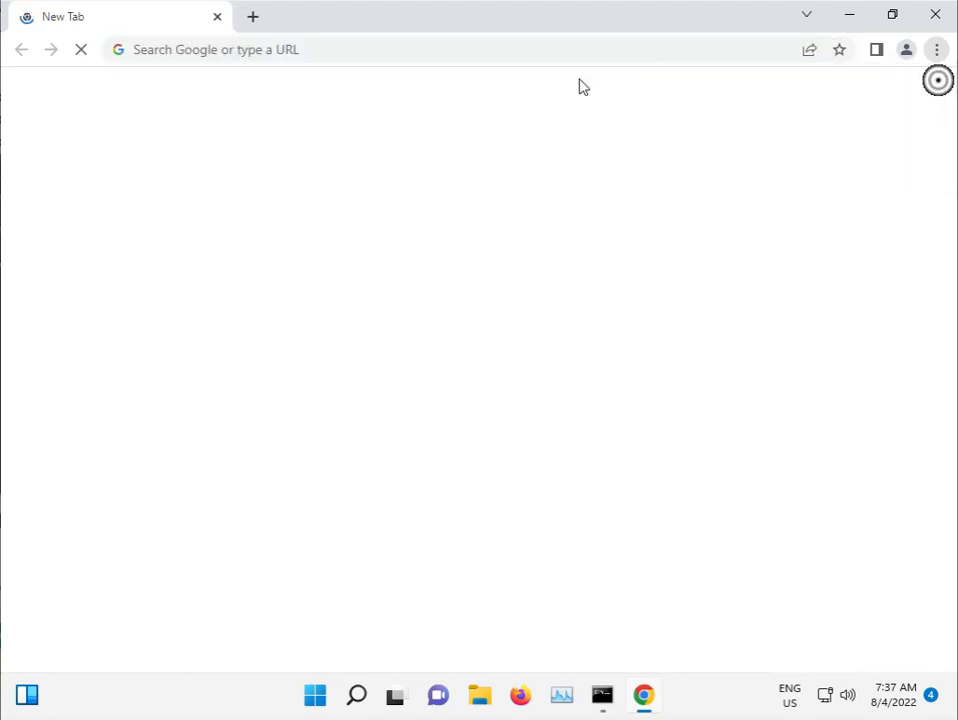
left_click(406, 50)
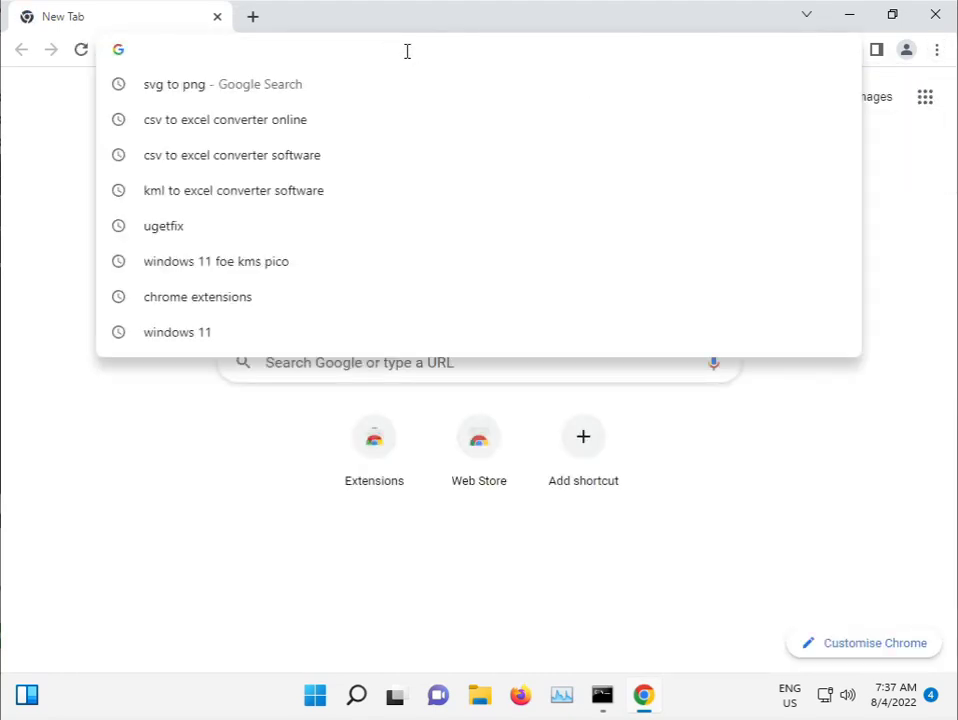
type(".net")
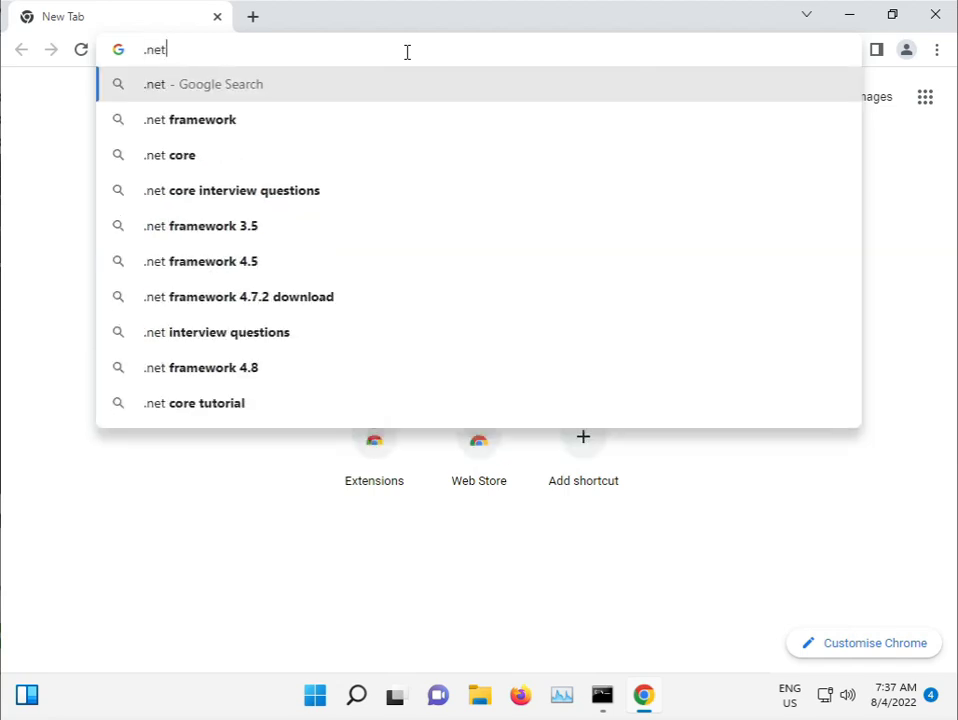
key("Down")
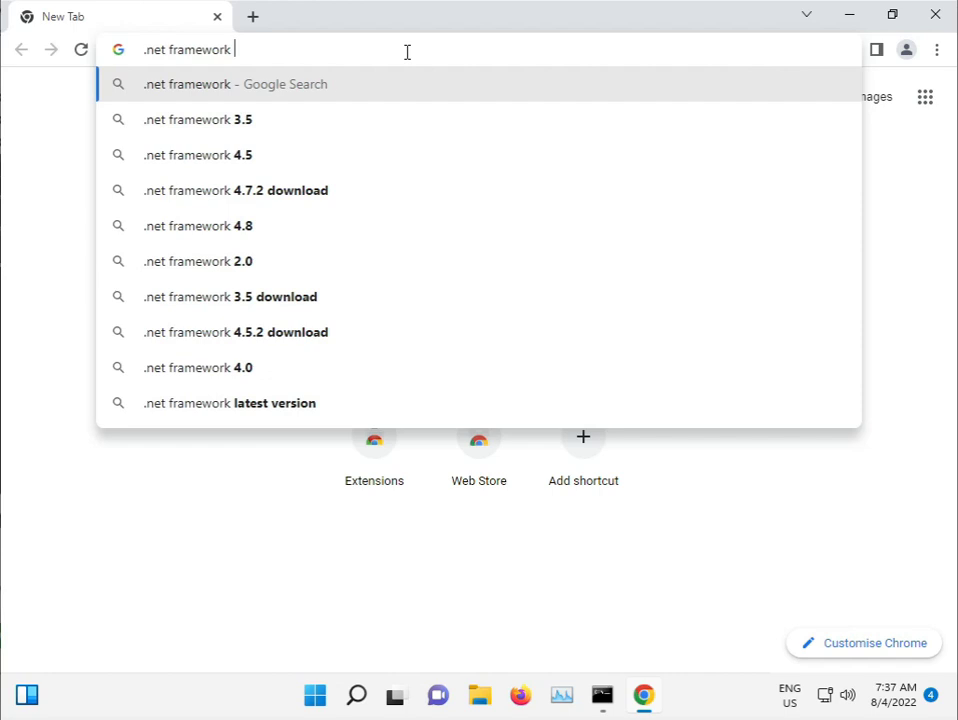
type("repai")
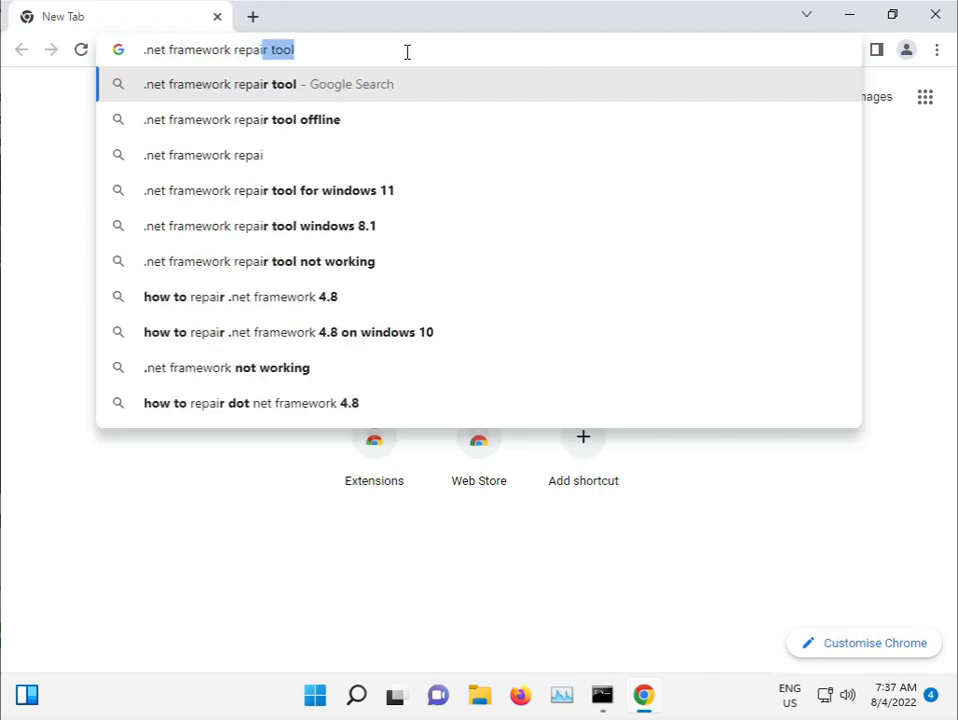
key("Down")
key("Return")
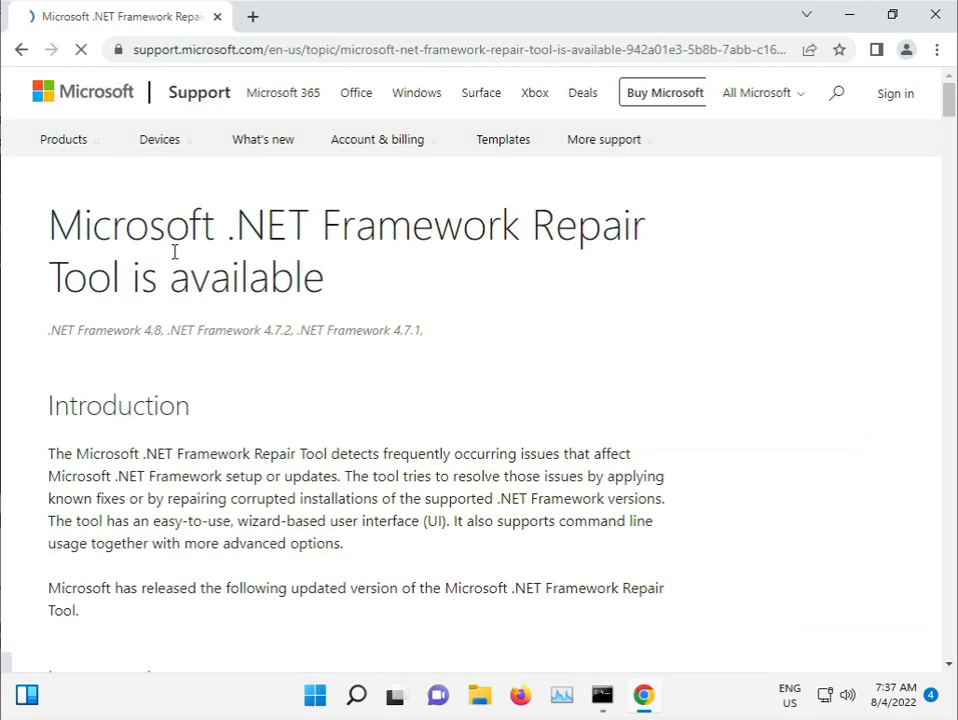
- Download the Microsoft .NET Framework Repair Tool using the link in the support page's download information section
scroll(355, 450, "down", 2)
scroll(361, 453, "down", 6)
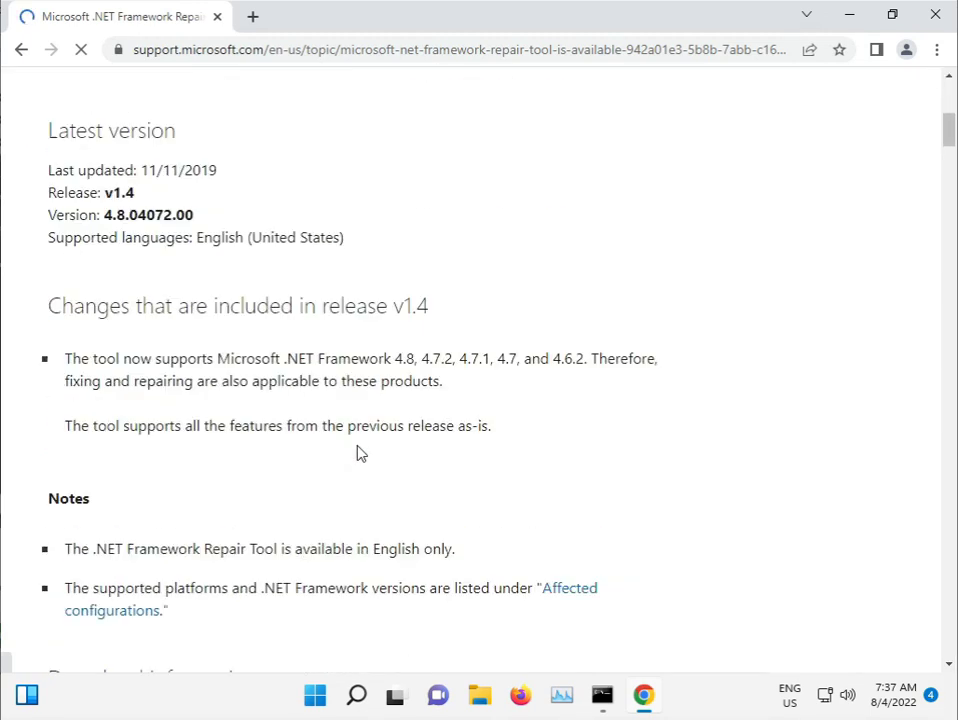
scroll(361, 453, "down", 3)
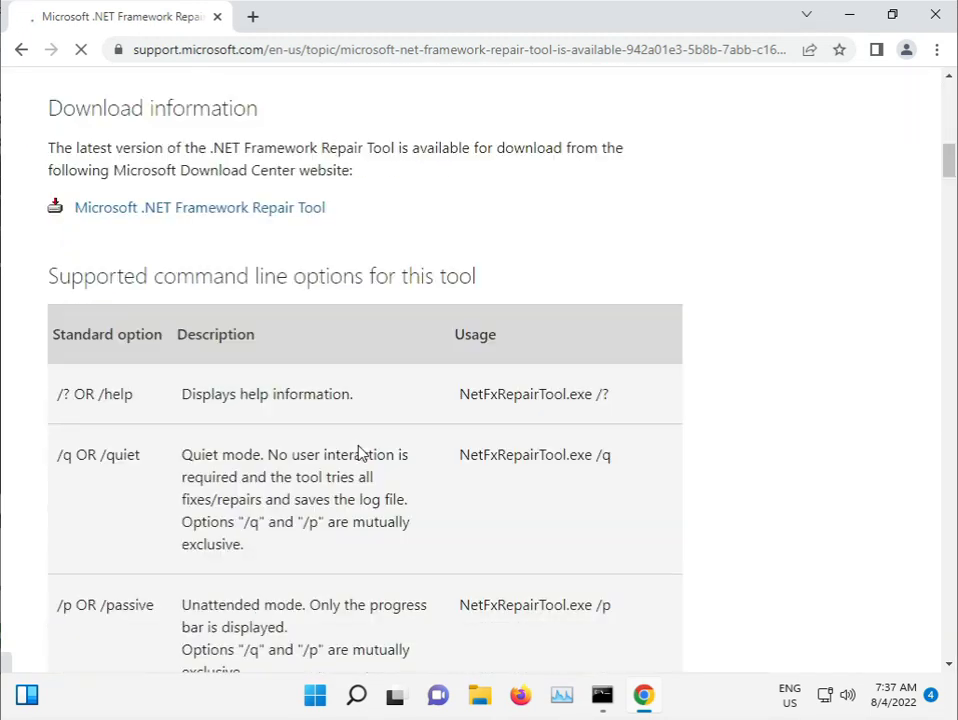
scroll(361, 446, "down", 3)
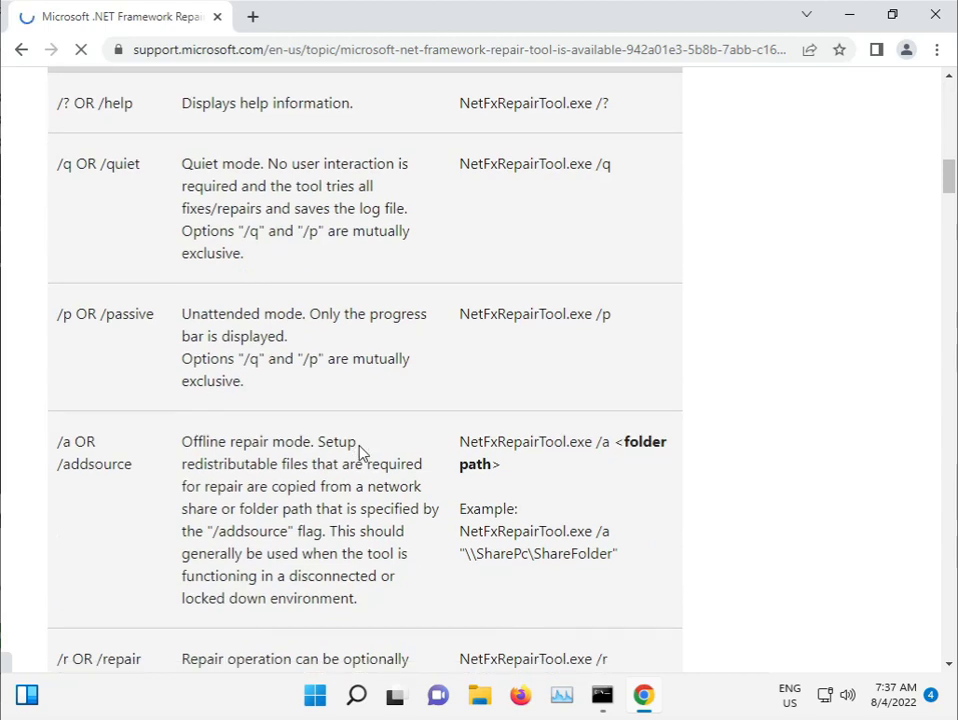
scroll(361, 446, "down", 5)
scroll(361, 446, "down", 10)
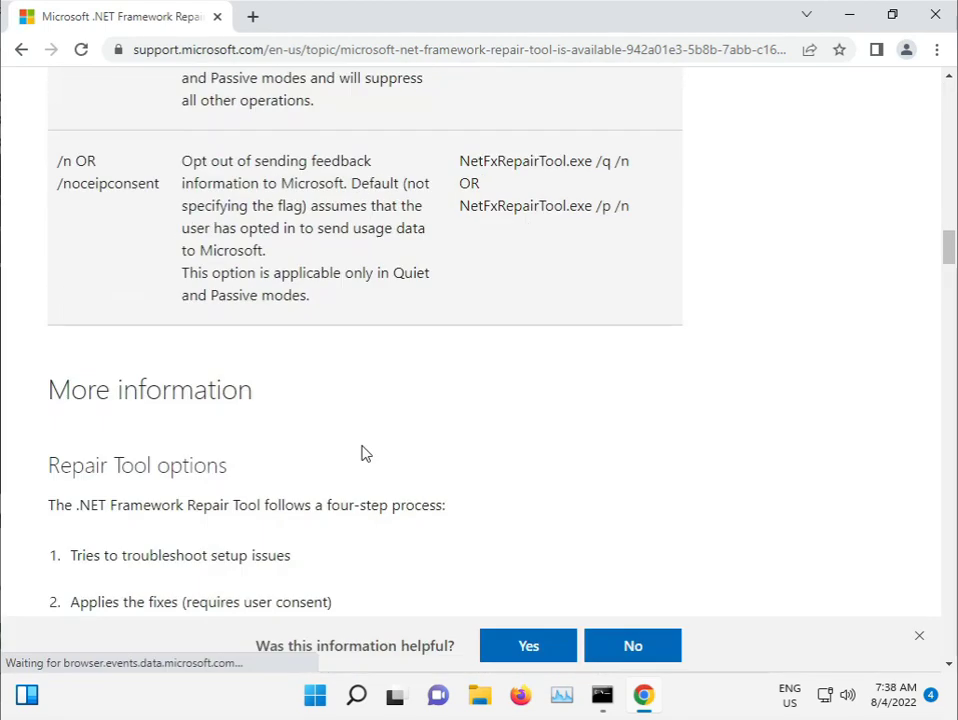
scroll(363, 453, "down", 6)
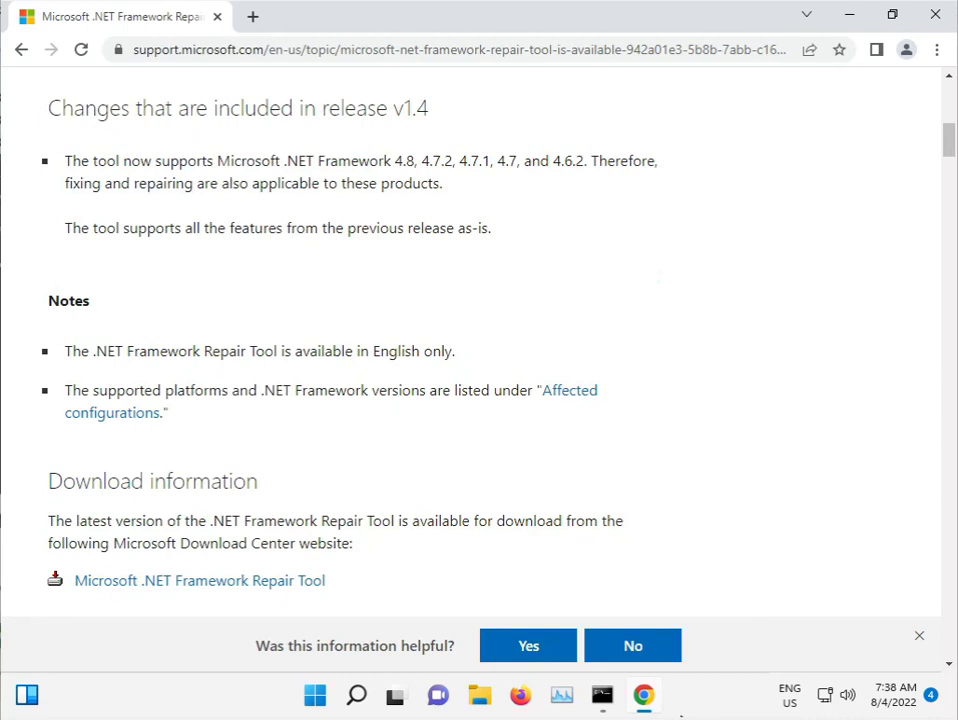
left_click(96, 582)
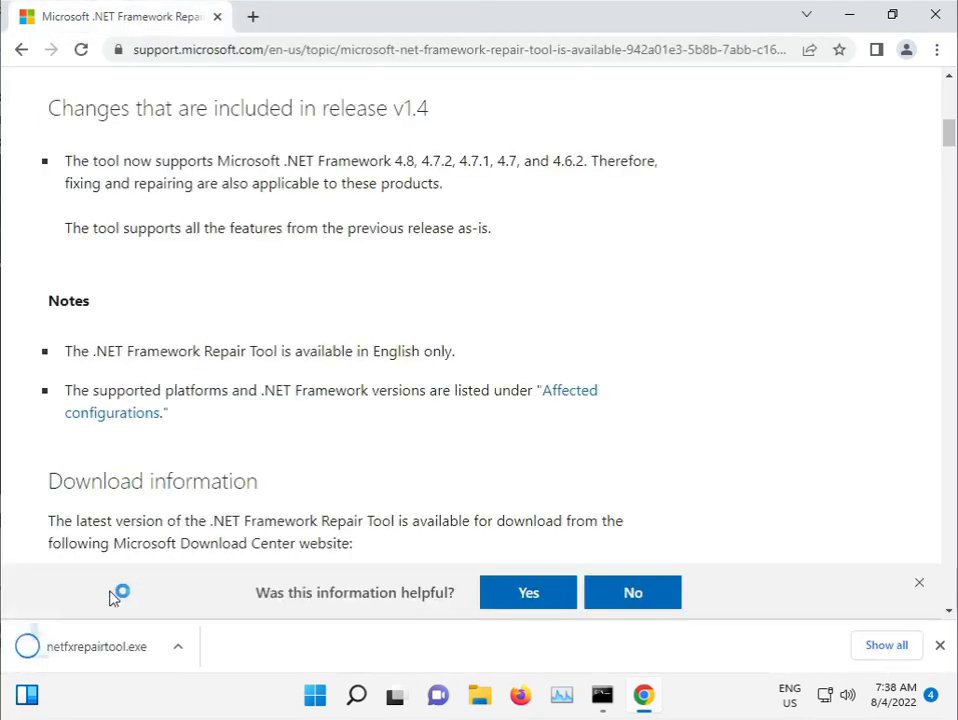
- Launch the downloaded netfxrepairtool.exe with permission to change the device, and accept its license terms to start the diagnosis
left_click(197, 648)
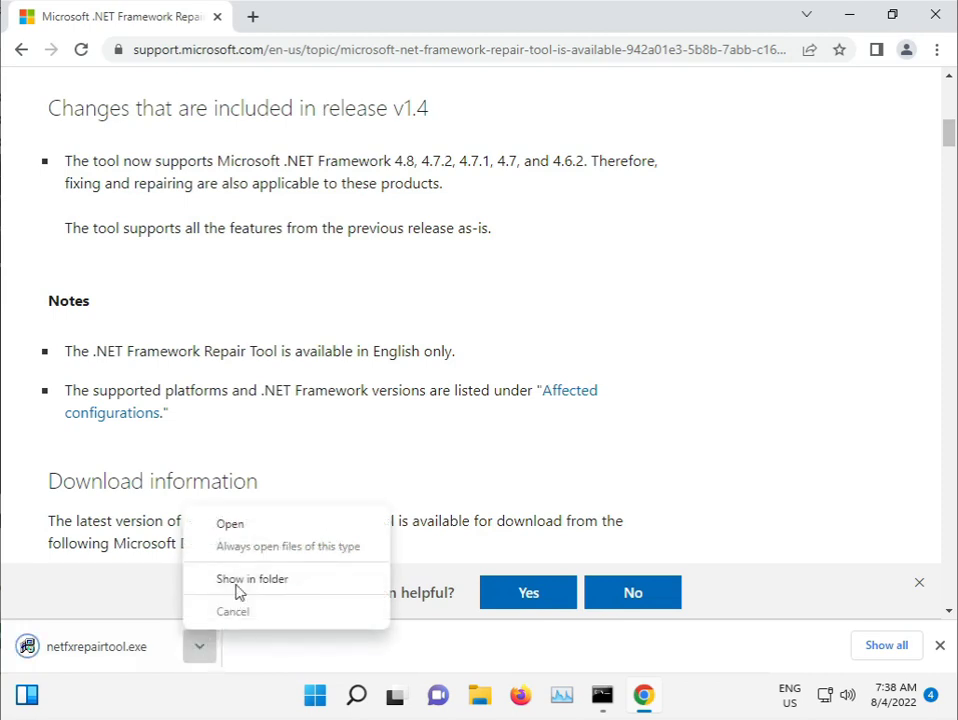
left_click(232, 524)
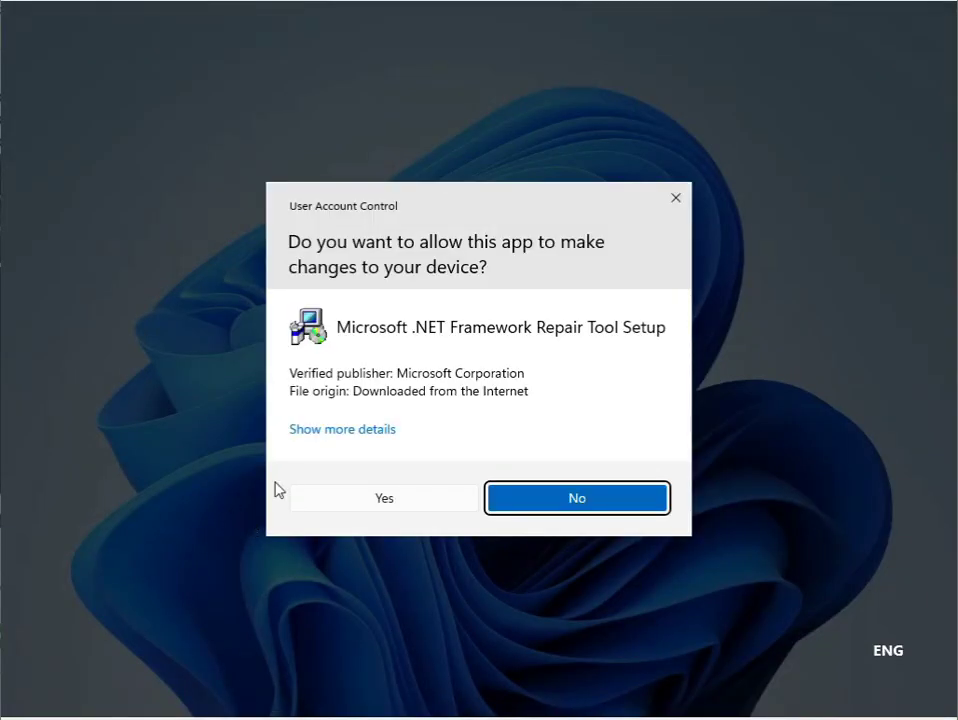
left_click(385, 498)
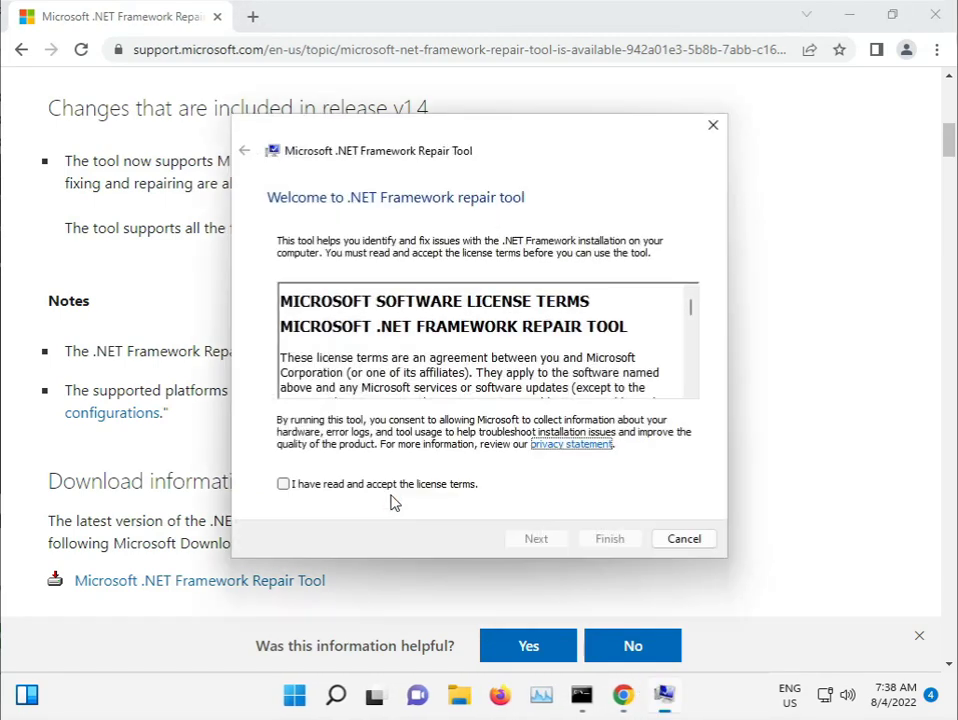
left_click(372, 485)
left_click(552, 541)
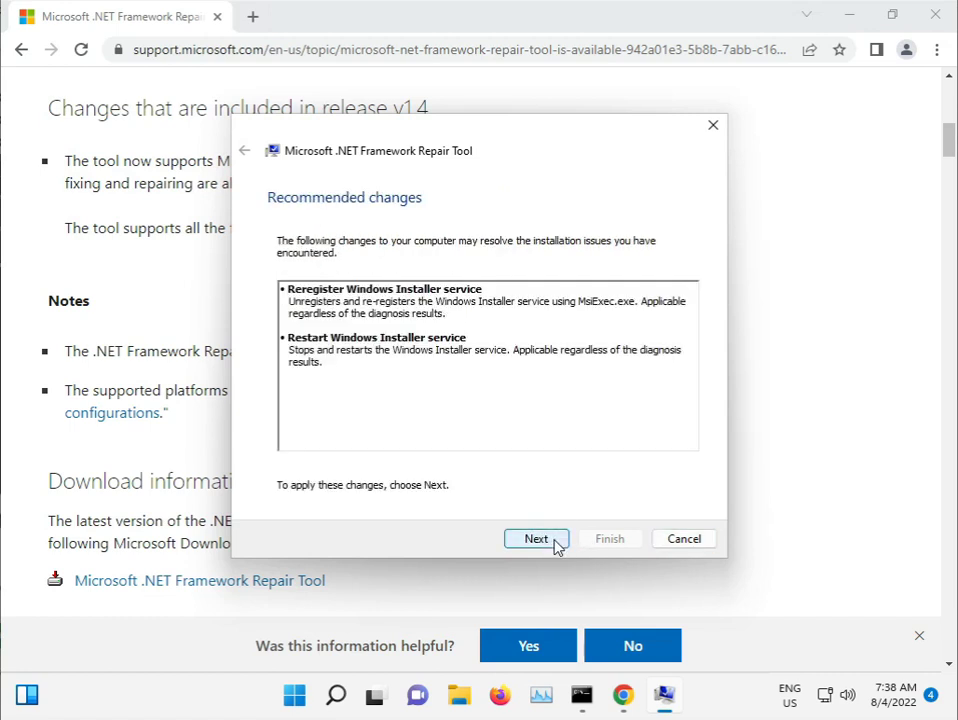
- Apply the recommended Windows Installer service changes, finish the repair wizard through its remaining pages and minimize the browser
left_click(555, 541)
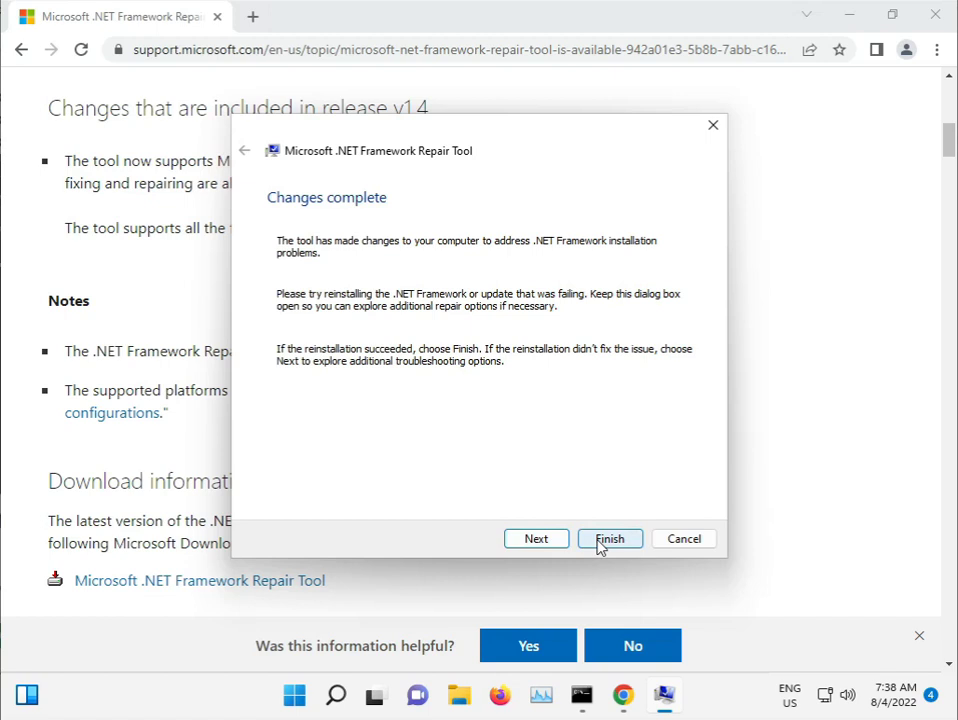
left_click(545, 541)
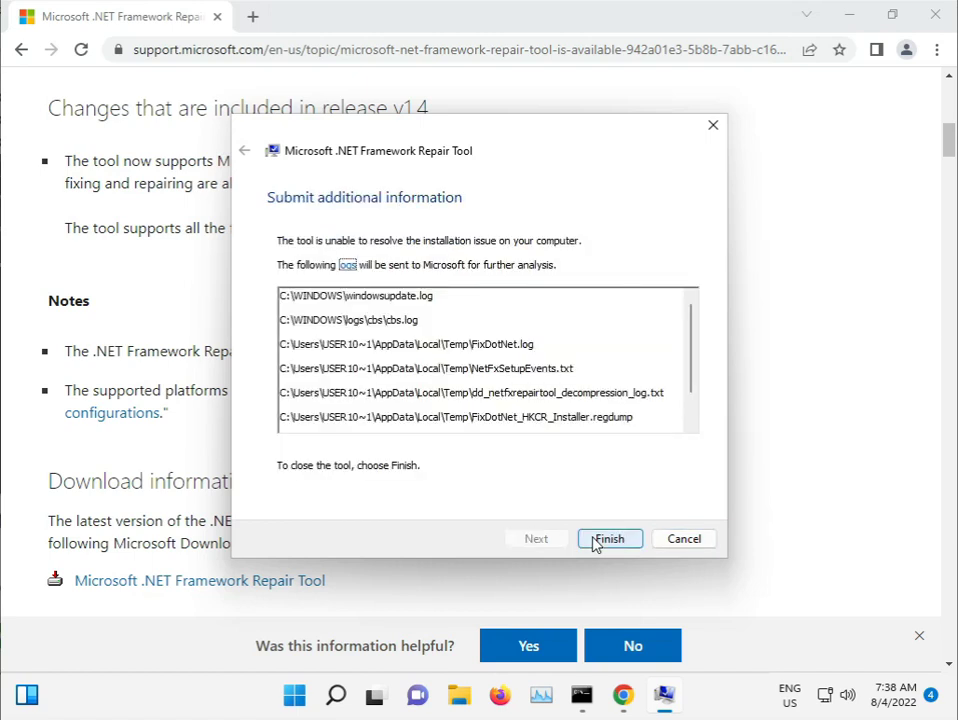
left_click(598, 541)
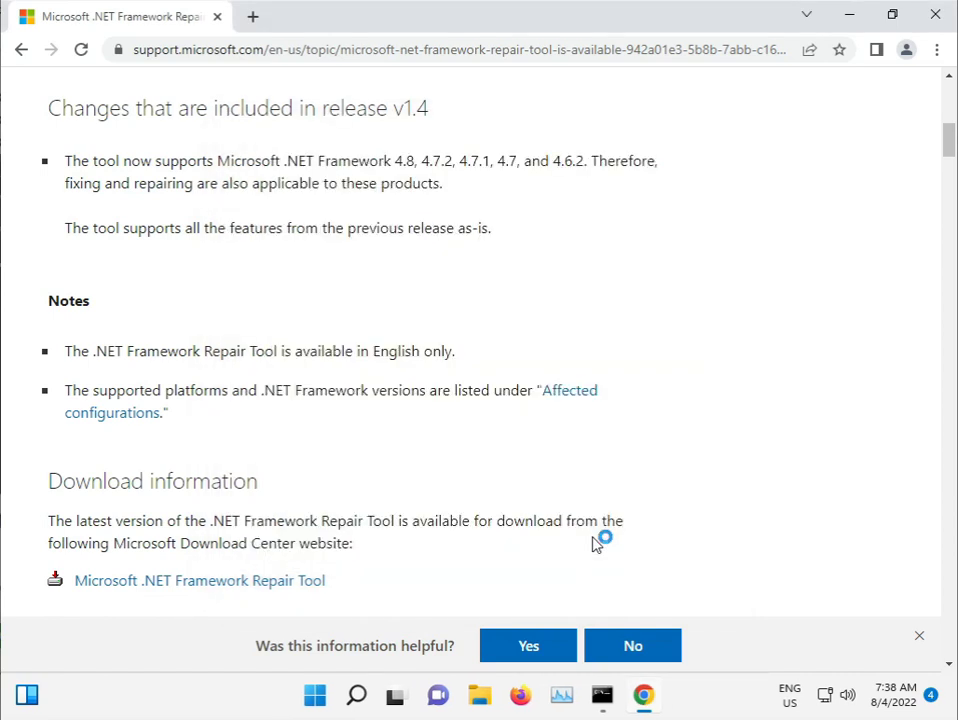
left_click(849, 14)
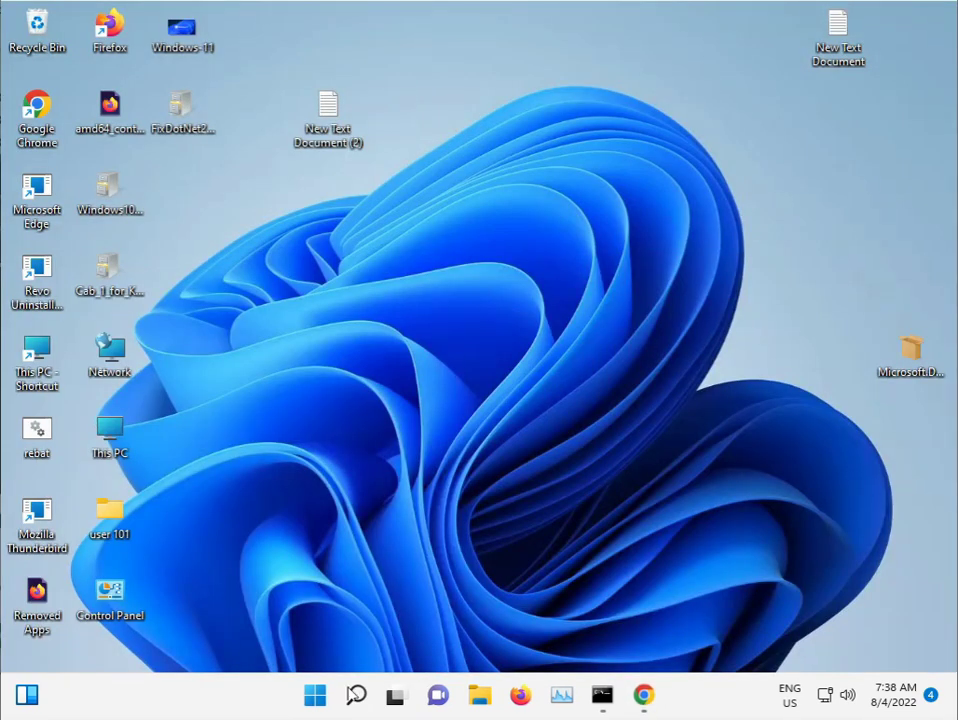
left_click(316, 700)
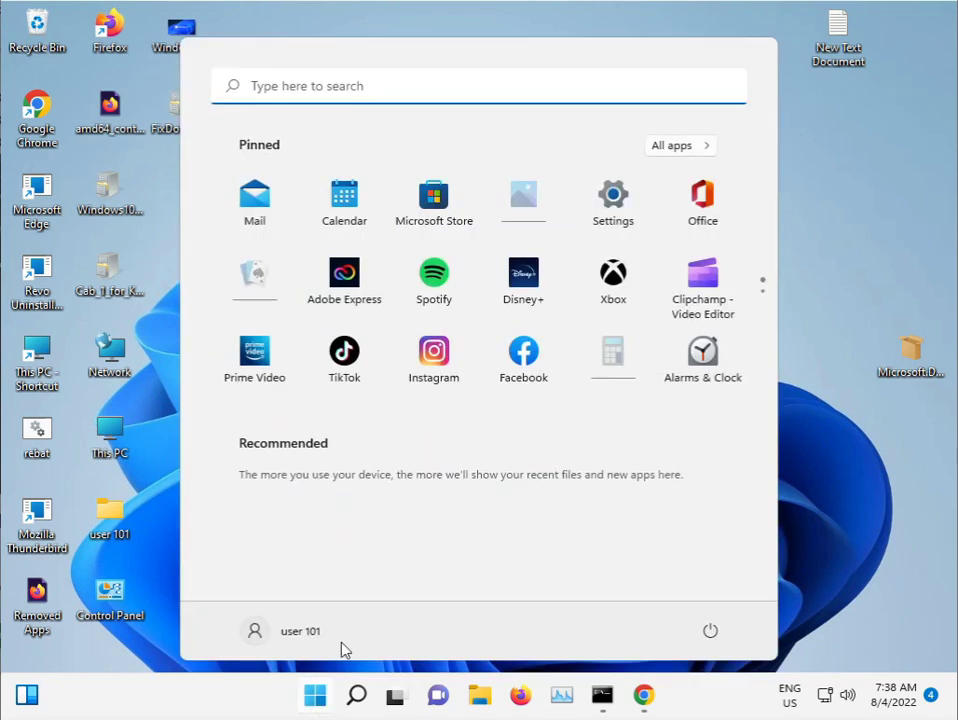
left_click(782, 451)
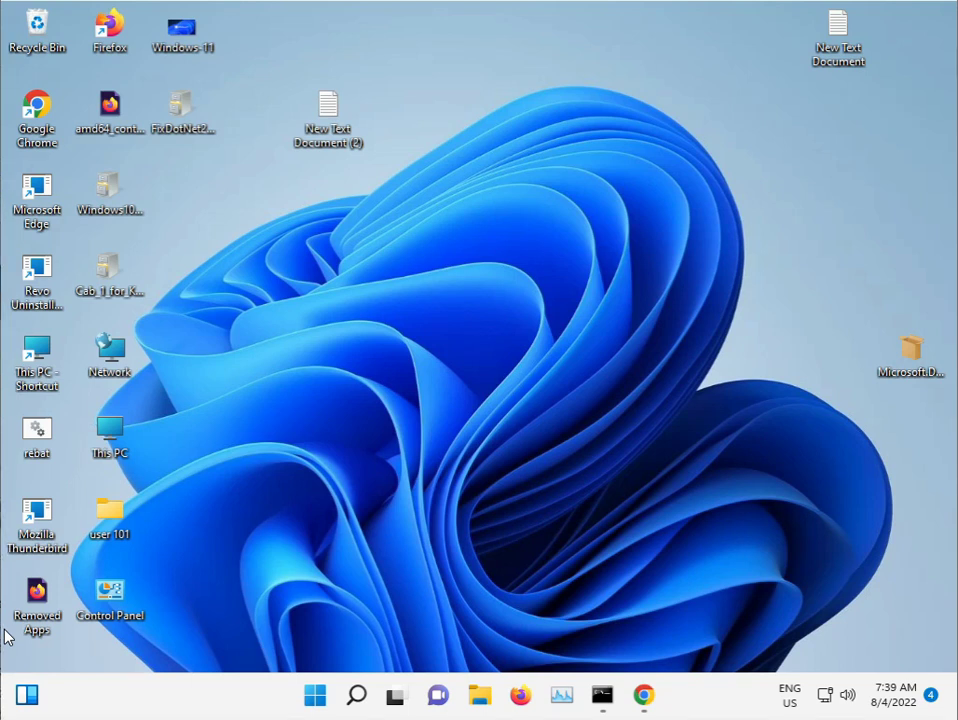
left_click(314, 697)
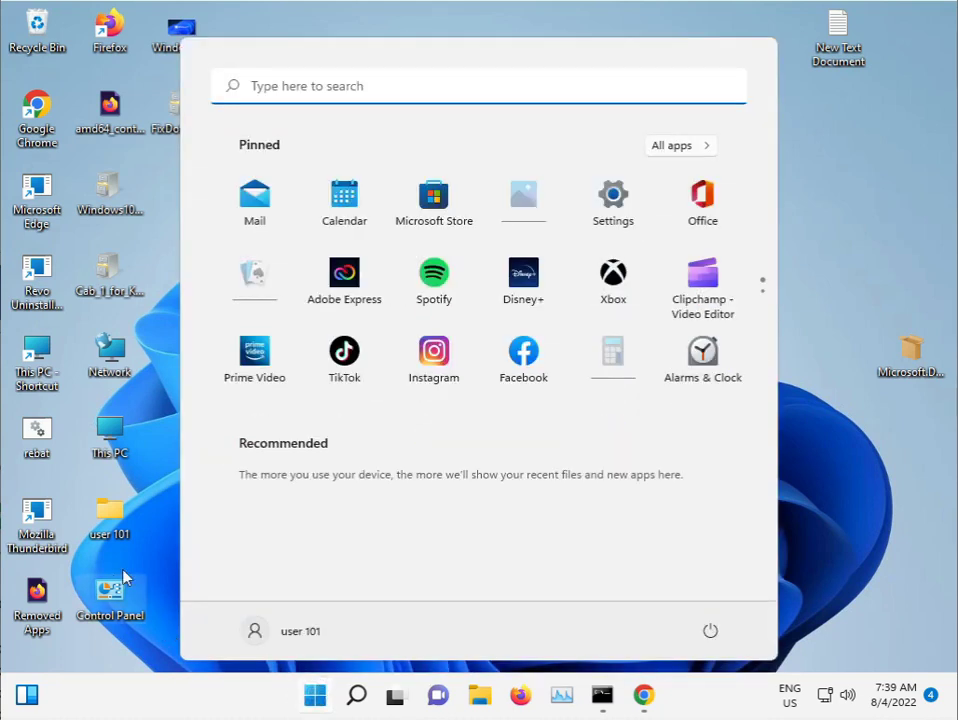
left_click(140, 552)
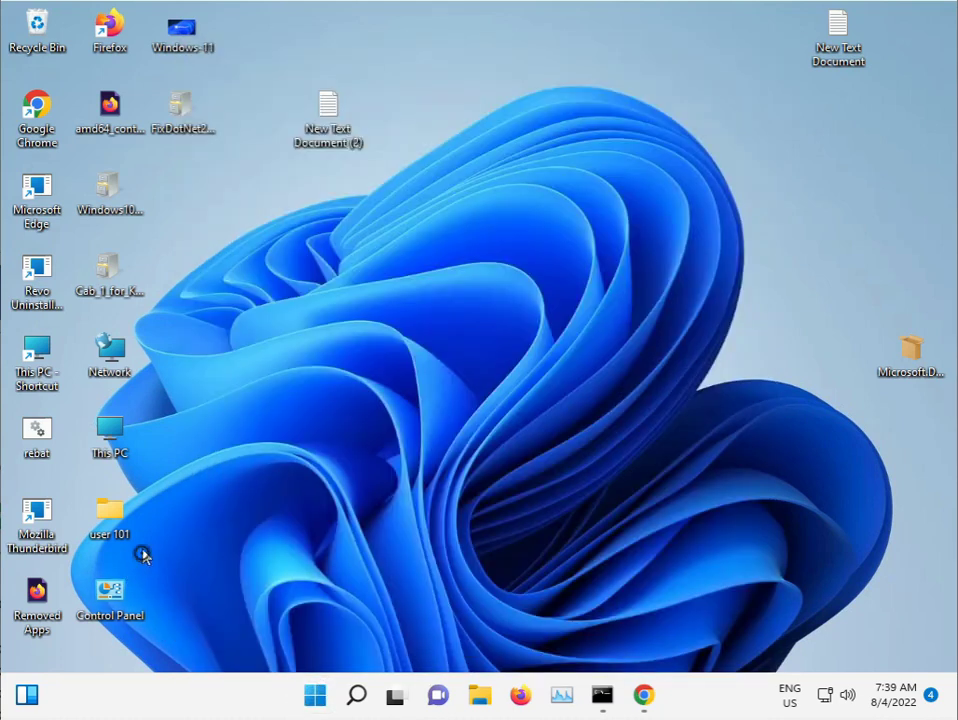
- Open the catroot2 folder inside C:\Windows\System32 in File Explorer
double_click(38, 352)
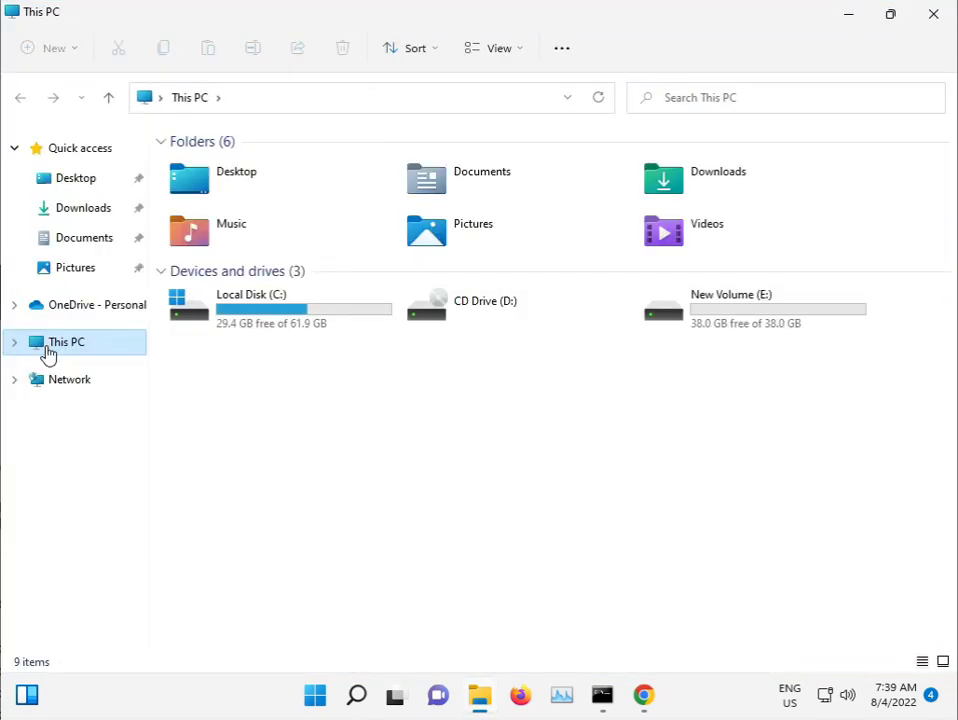
double_click(300, 325)
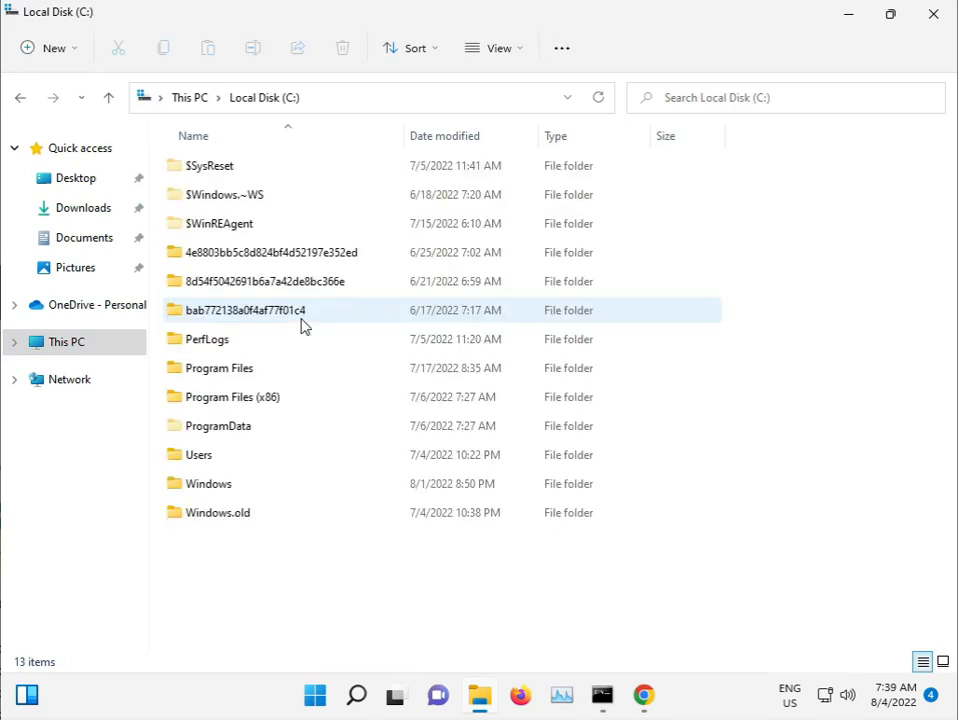
double_click(232, 484)
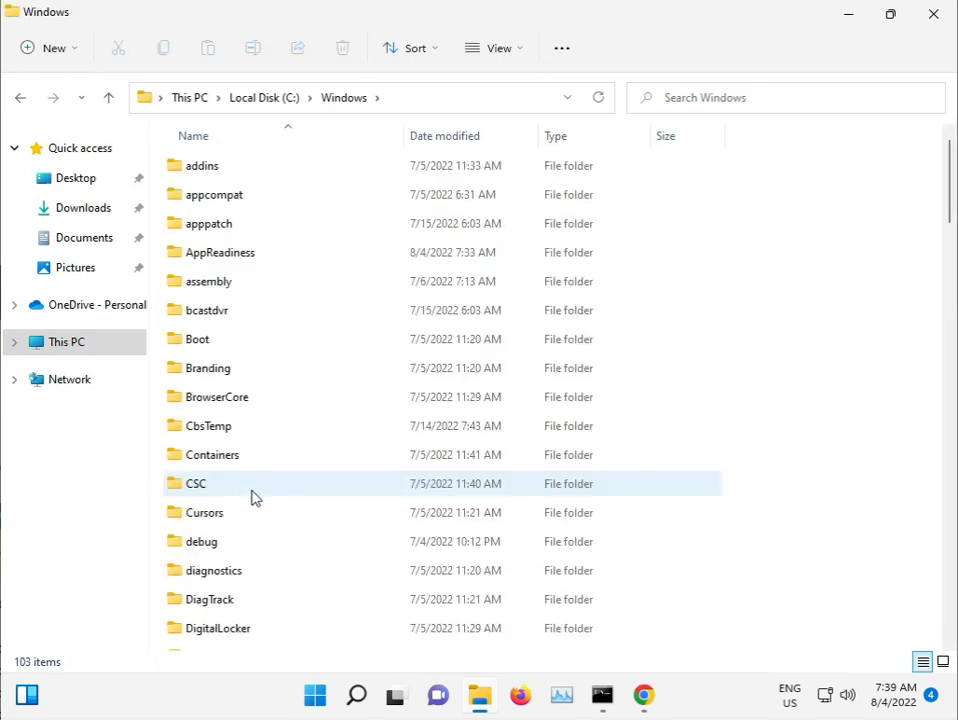
scroll(270, 505, "down", 6)
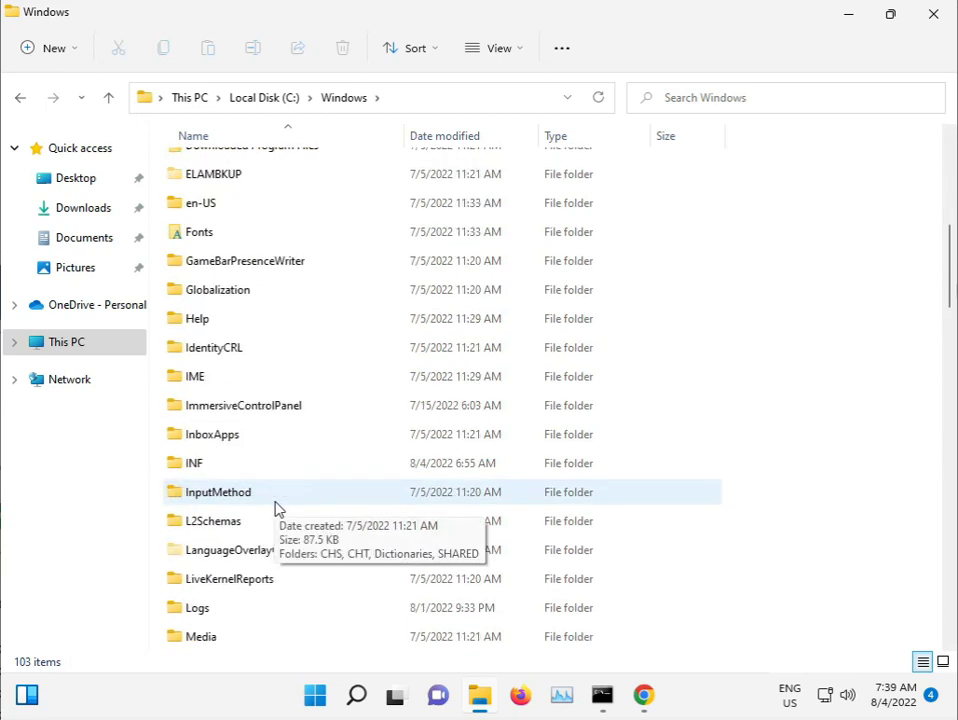
scroll(278, 510, "down", 5)
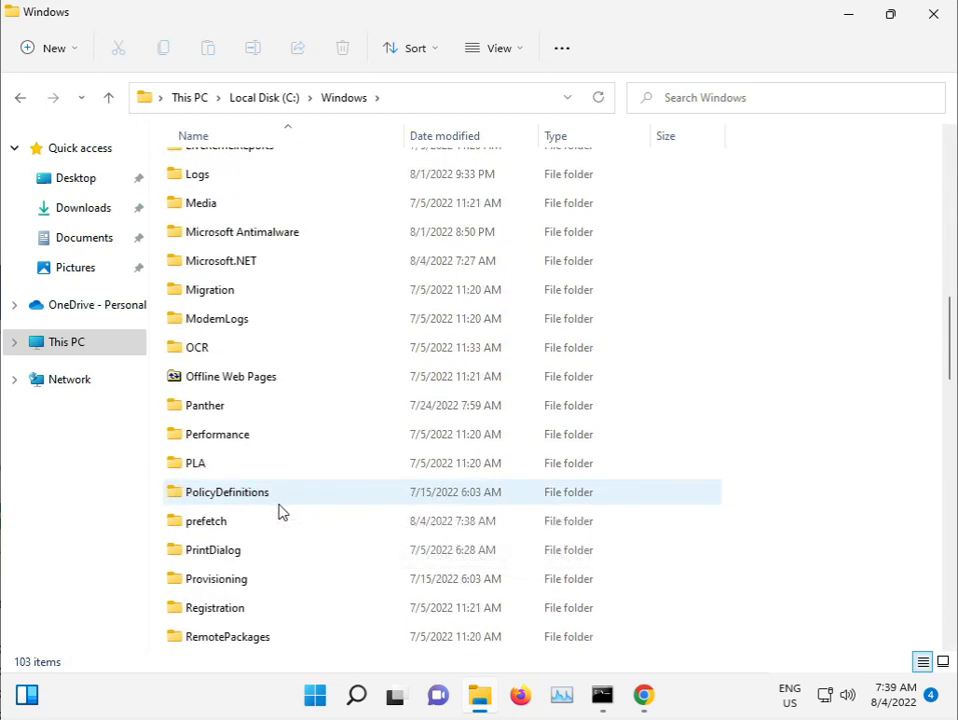
scroll(280, 512, "down", 9)
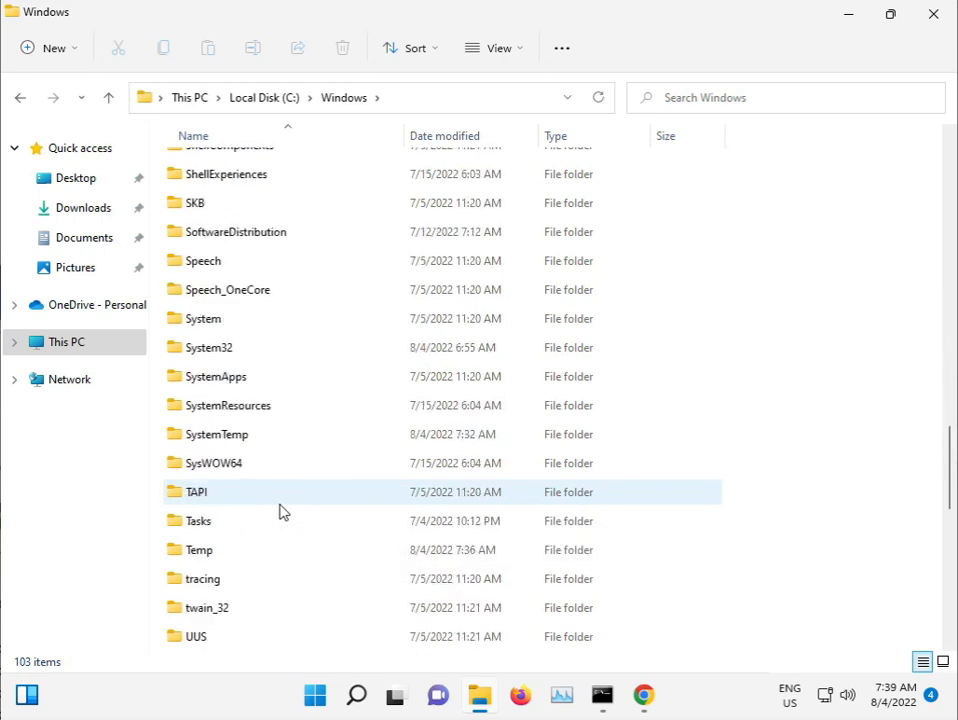
double_click(224, 356)
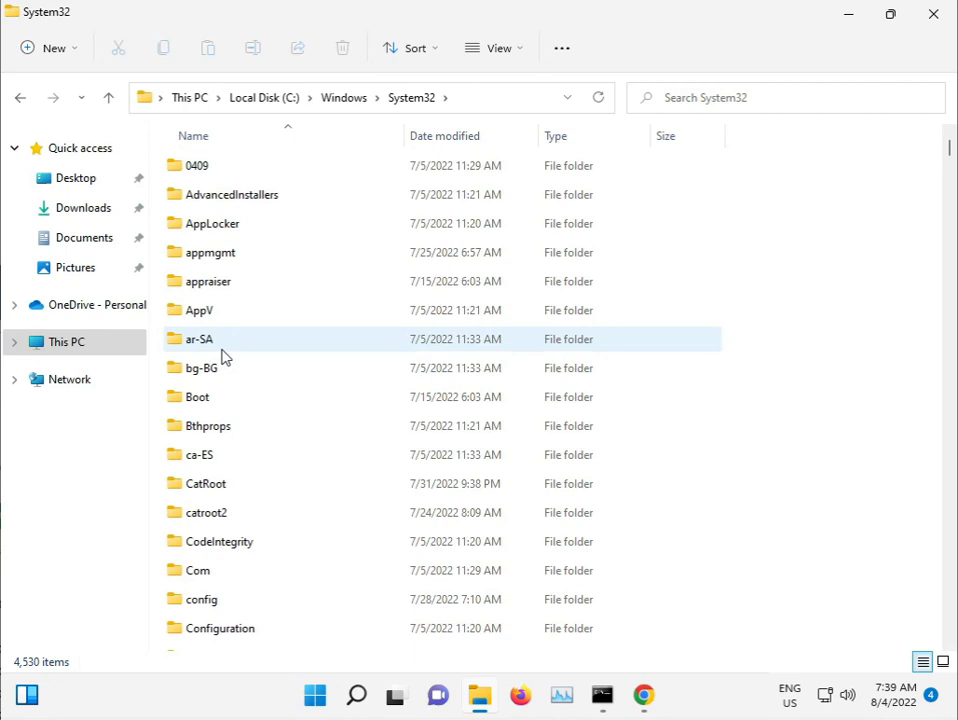
double_click(241, 511)
- Permanently delete everything in the catroot2 folder, granting administrator permission for all items and skipping files that are in use
left_click_drag(244, 445, 257, 170)
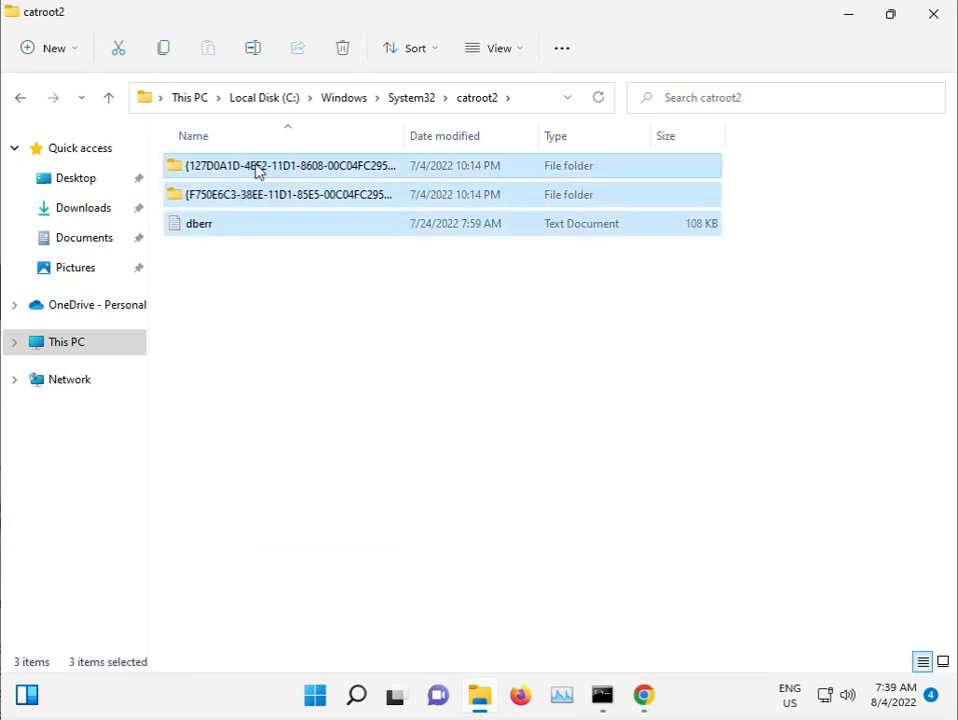
key("shift+Delete")
key("Return")
left_click(254, 226)
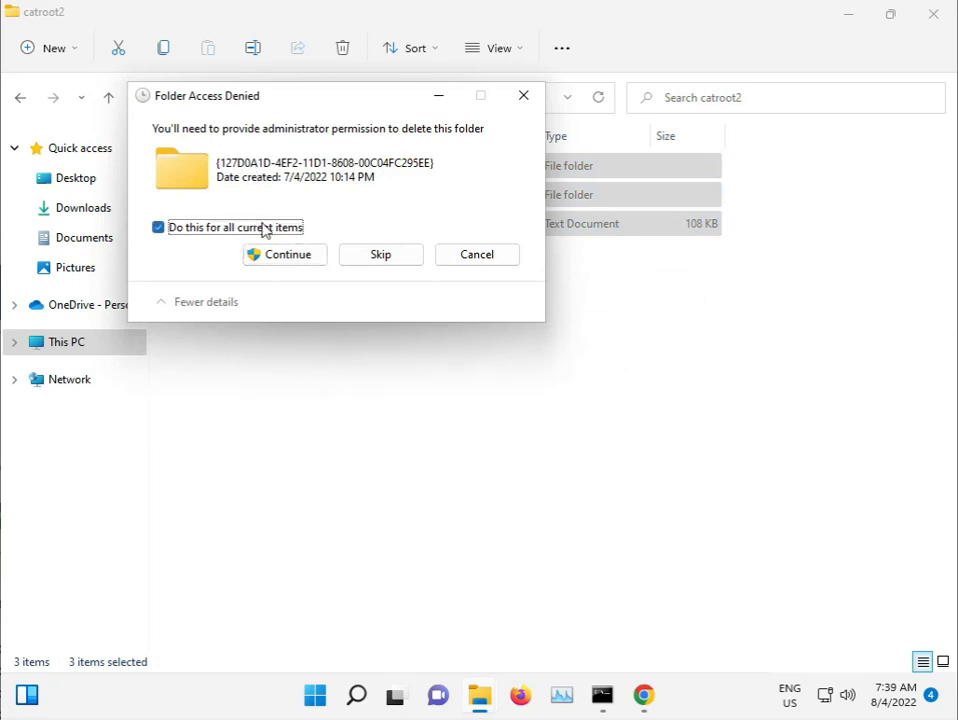
left_click(293, 252)
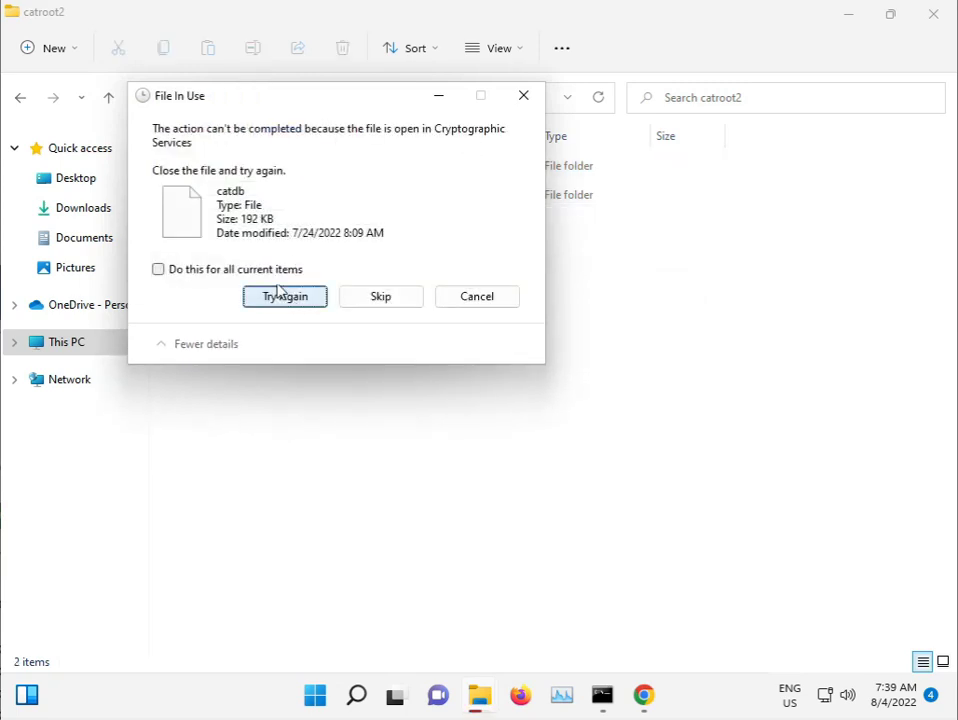
left_click(365, 299)
left_click(259, 269)
left_click(359, 300)
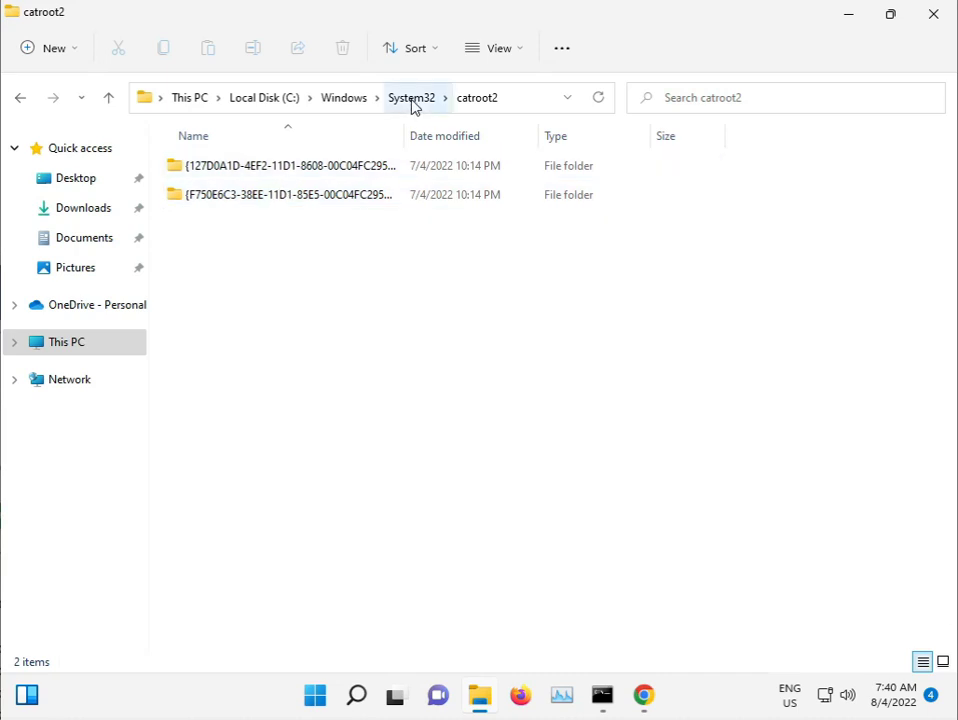
- Return to the System32 folder and look through its listing for the SoftwareDistribution folder
left_click(412, 100)
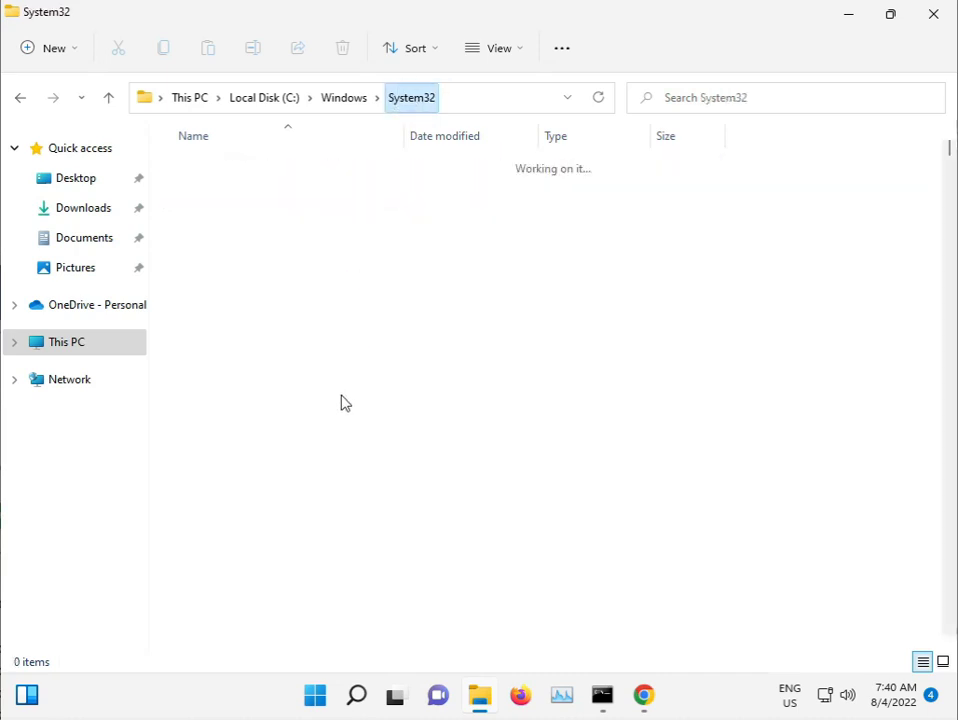
scroll(338, 443, "down", 1)
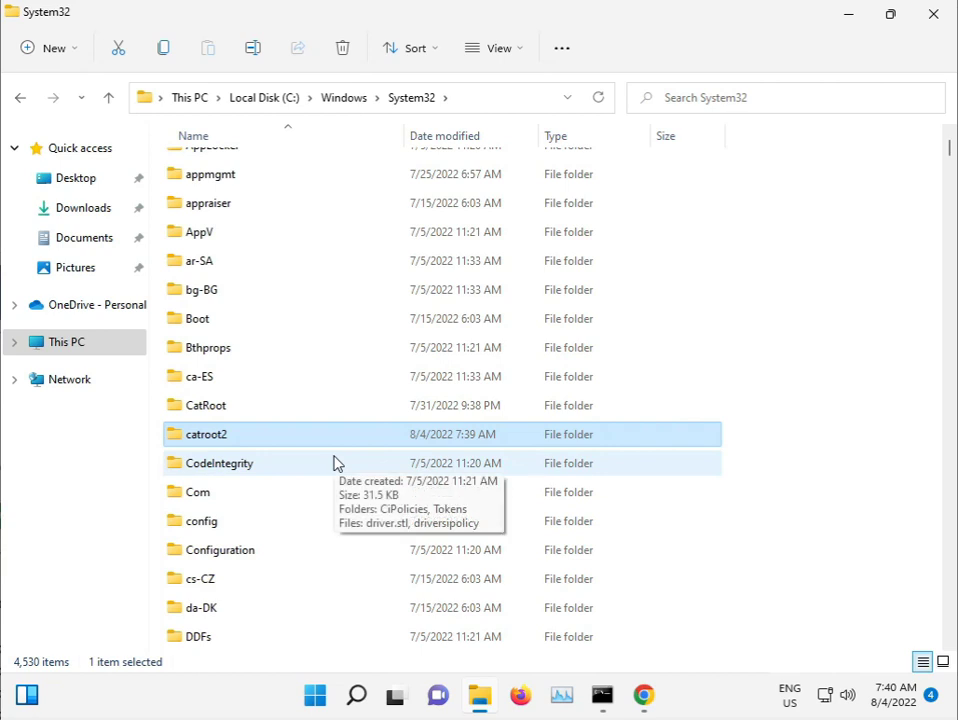
scroll(338, 463, "down", 1)
scroll(338, 463, "down", 20)
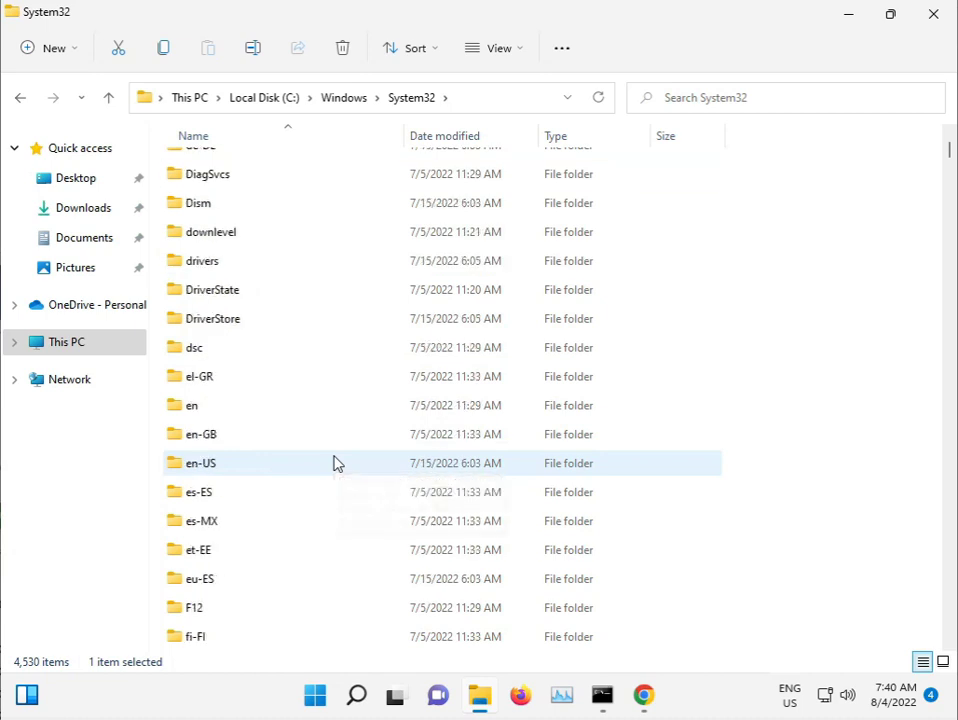
scroll(338, 463, "down", 5)
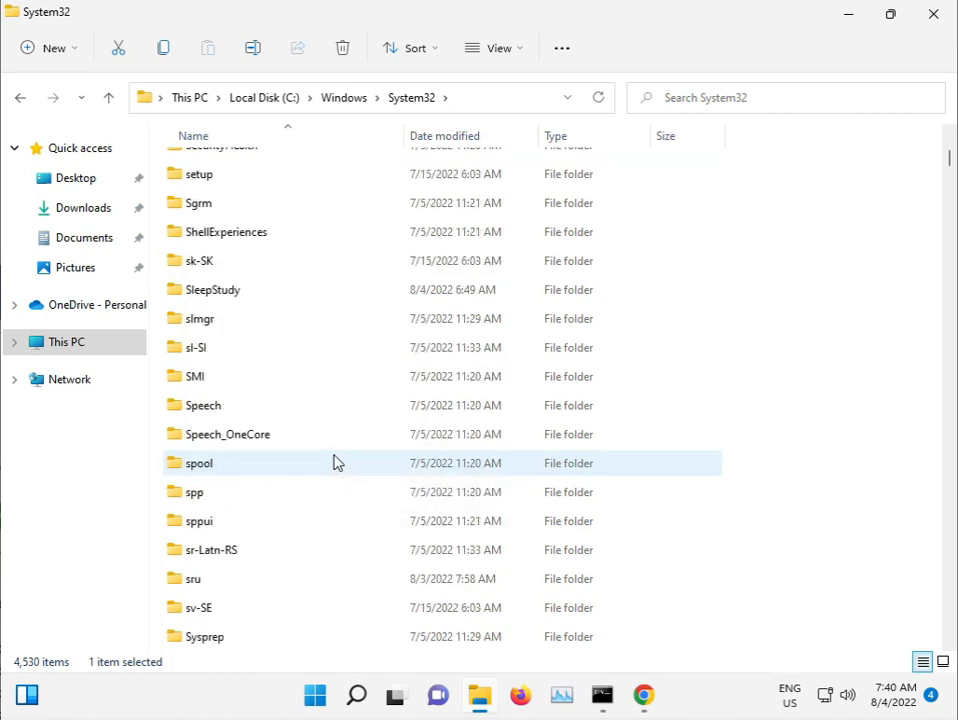
scroll(338, 463, "down", 2)
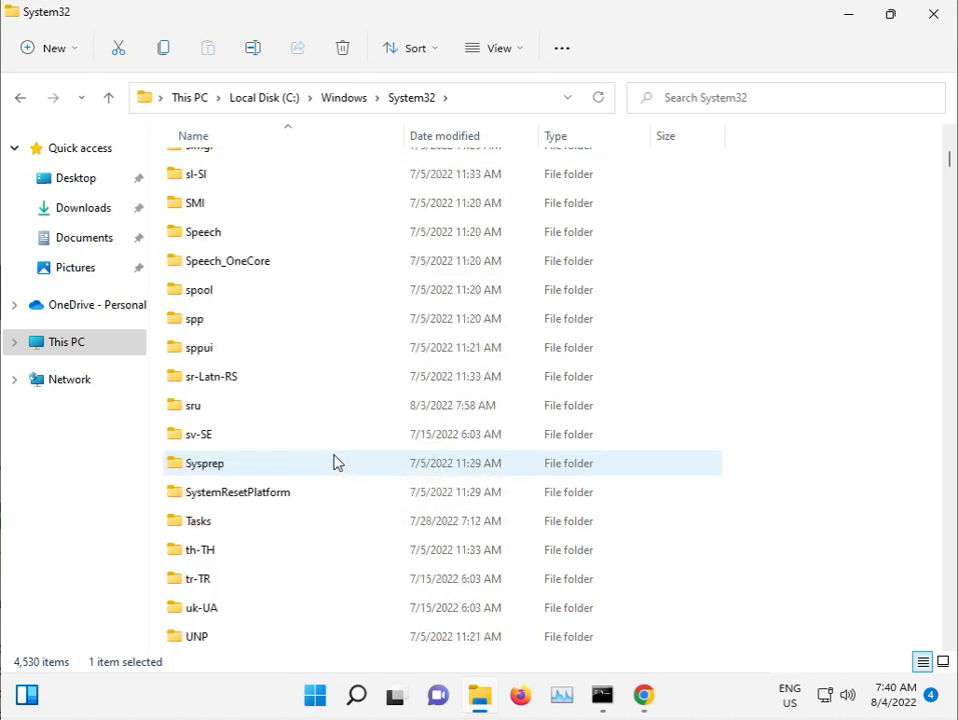
scroll(338, 463, "up", 4)
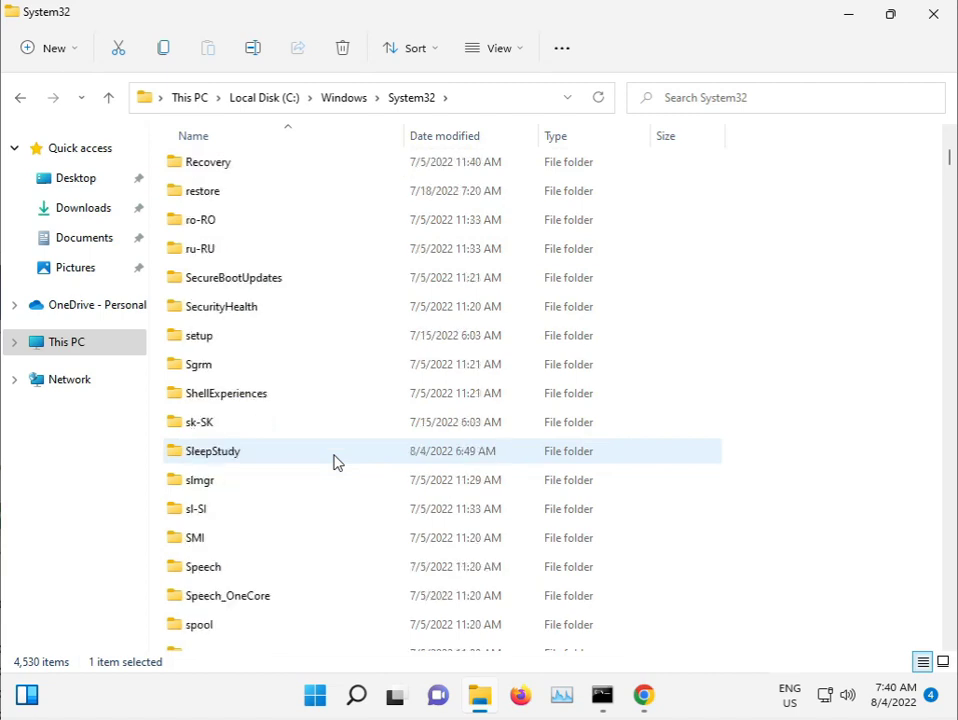
scroll(338, 463, "down", 1)
left_click(332, 459)
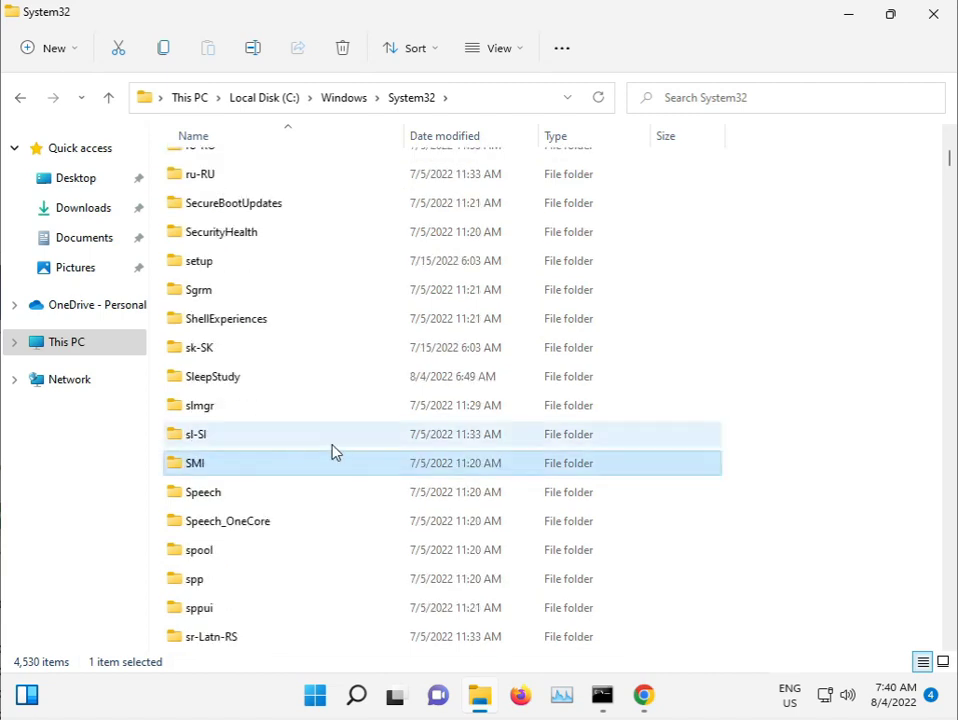
key("d")
key("d")
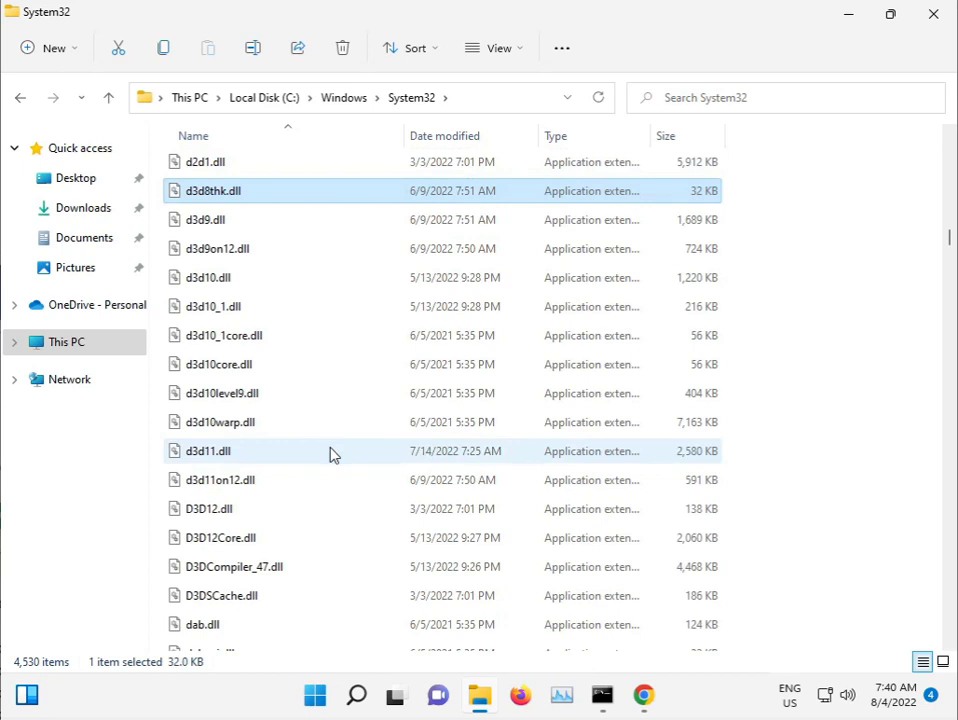
key("s")
key("s")
key("s")
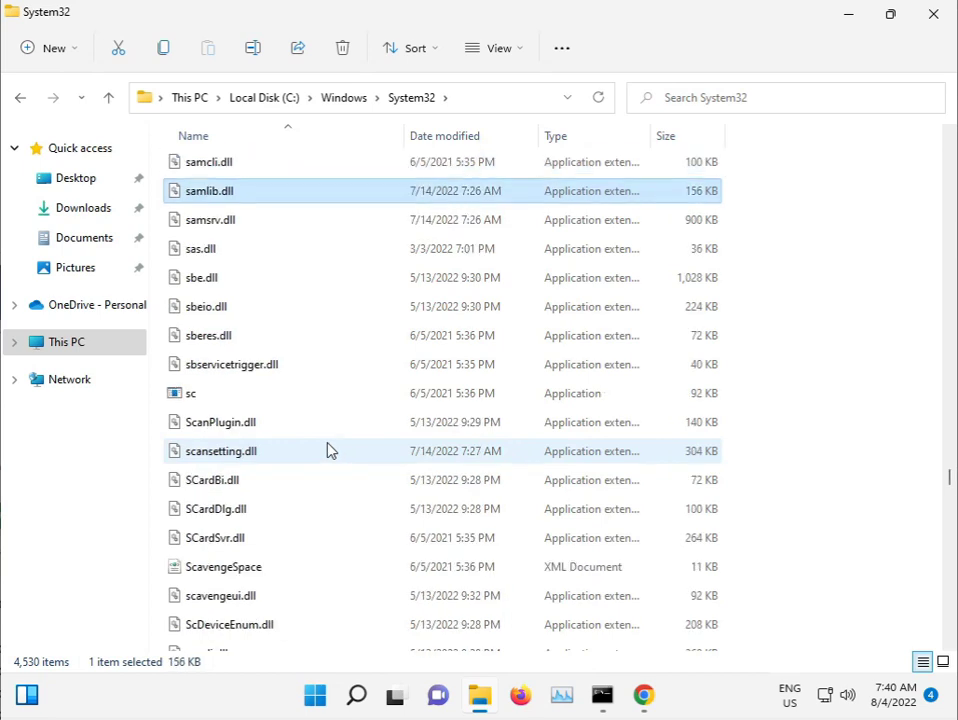
key("s")
key("s")
key("s")
key("s")
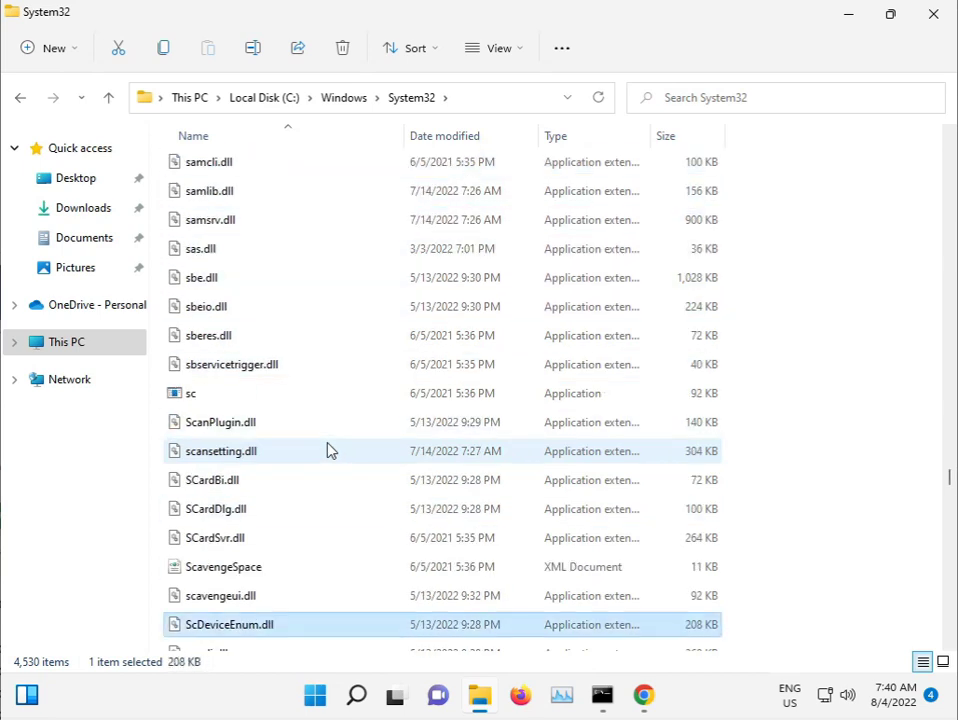
key("s")
key("s")
key("s")
key("s")
key("d")
key("i")
key("Down")
key("Down")
key("Down")
key("Down")
key("Down")
key("e")
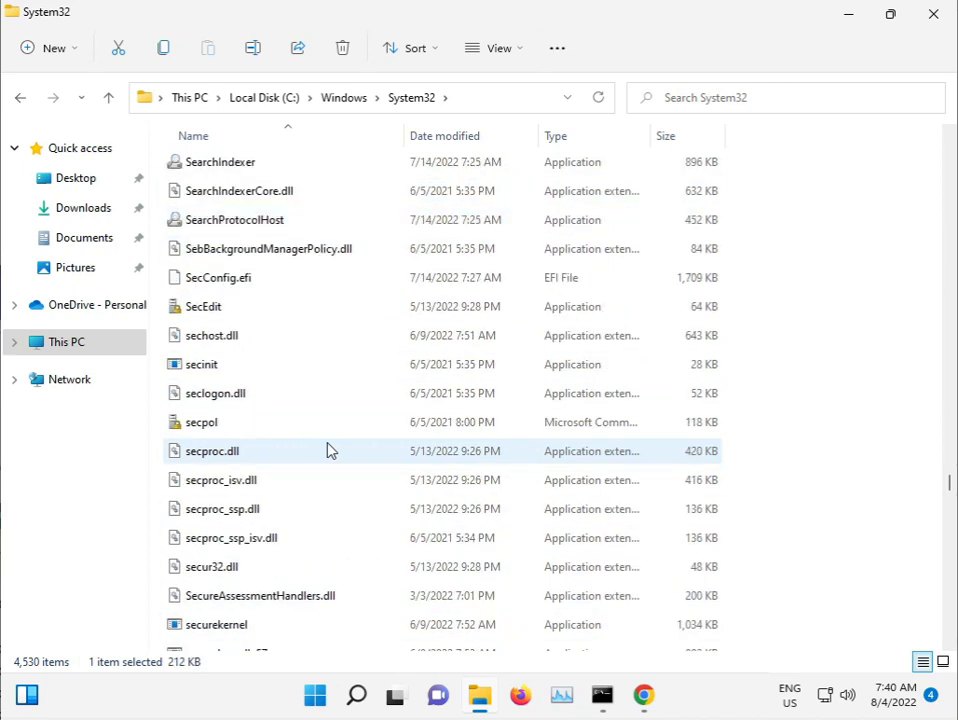
key("Down")
key("Down")
key("Down")
key("Down")
key("Down")
key("Down")
key("Down")
key("Down")
key("Down")
key("Down")
key("Down")
key("Down")
key("Down")
key("Down")
key("Down")
key("Down")
key("Down")
key("Down")
key("Down")
key("Down")
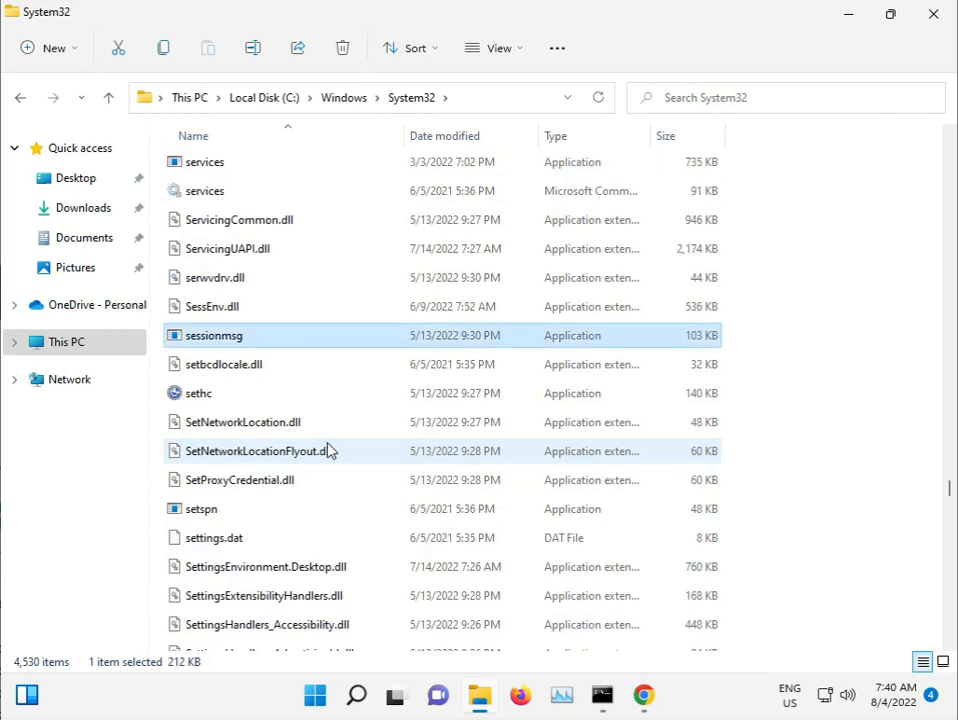
key("Down")
key("Down")
key("Down")
key("Down")
key("Down")
key("Down")
key("Down")
key("Down")
key("Down")
key("Down")
key("Down")
key("Down")
key("Down")
key("Down")
key("Down")
key("Down")
key("Down")
key("Down")
key("Down")
key("Down")
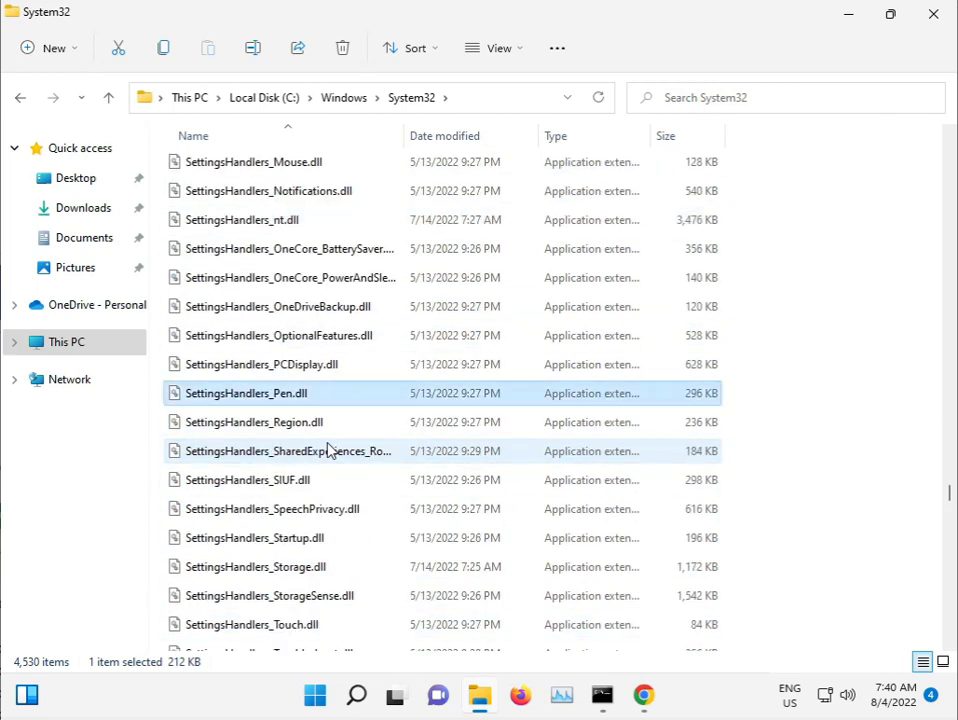
key("Down")
key("Down")
key("Down")
key("Down")
key("Down")
key("Down")
key("Down")
key("Down")
key("Down")
key("Down")
key("Down")
key("Down")
key("Down")
key("Down")
key("Down")
key("Down")
key("Down")
key("Down")
key("Down")
key("Down")
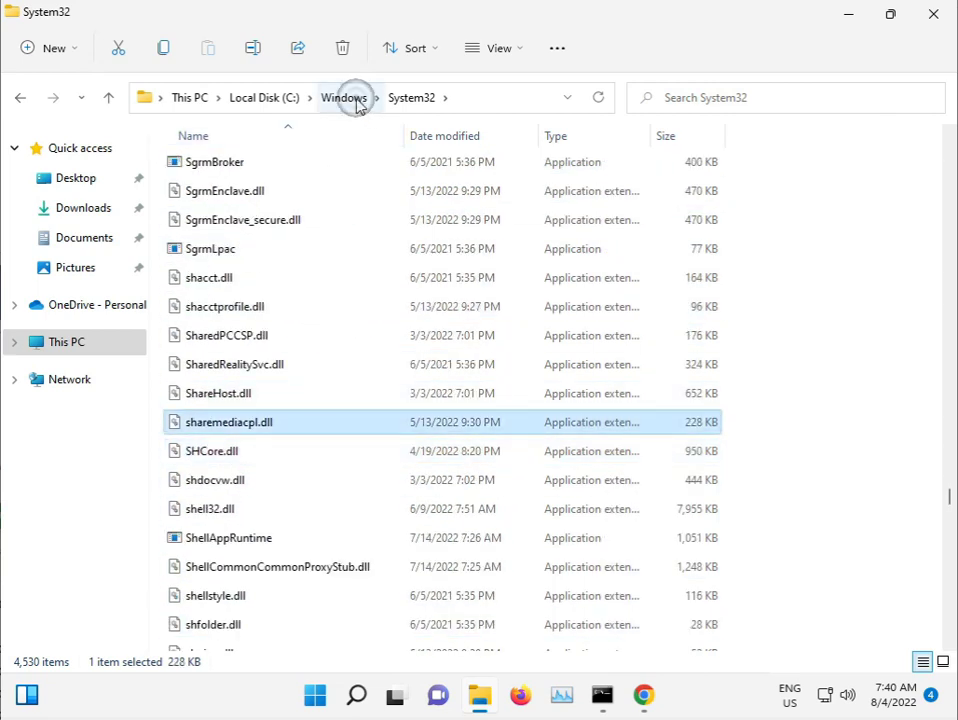
- Go back to the Windows folder and open its SoftwareDistribution subfolder
left_click(352, 98)
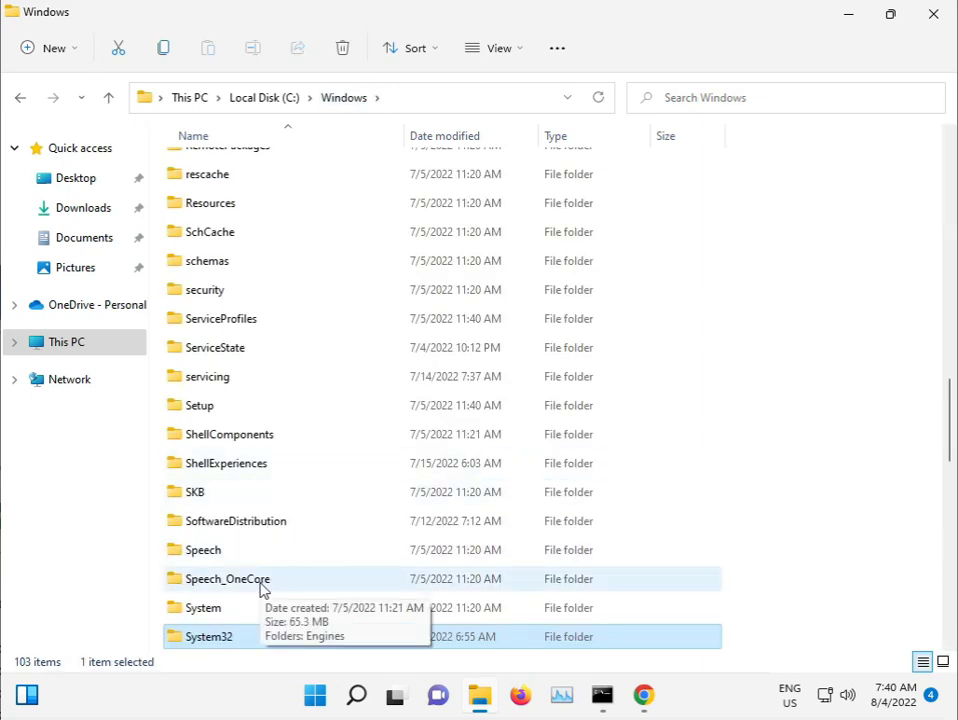
key("Down")
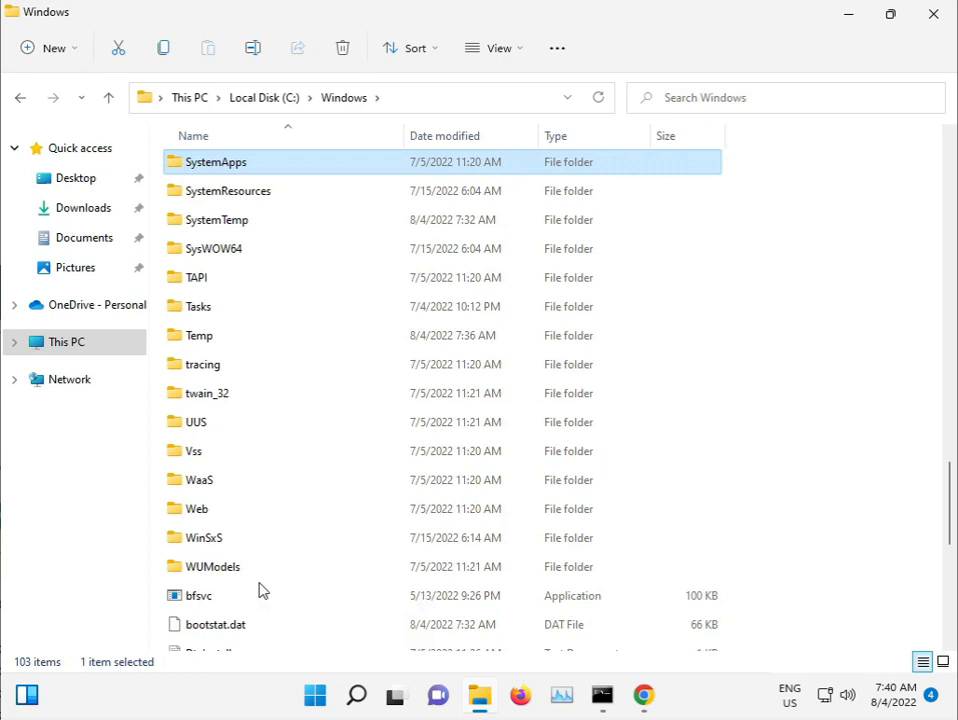
key("Down")
key("Down")
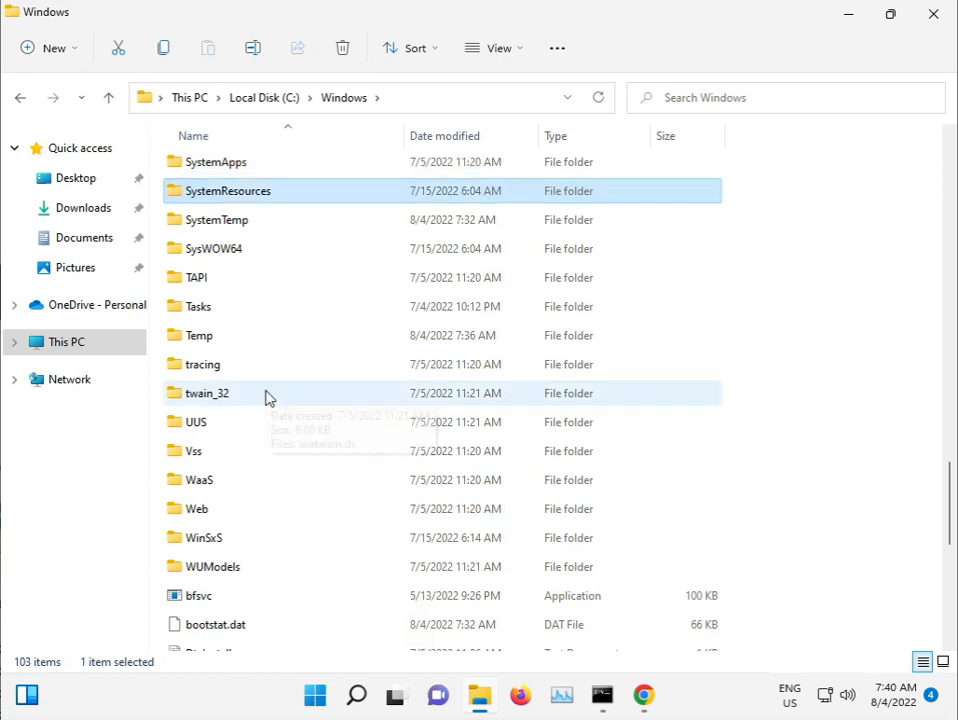
scroll(275, 368, "up", 1)
scroll(275, 368, "up", 3)
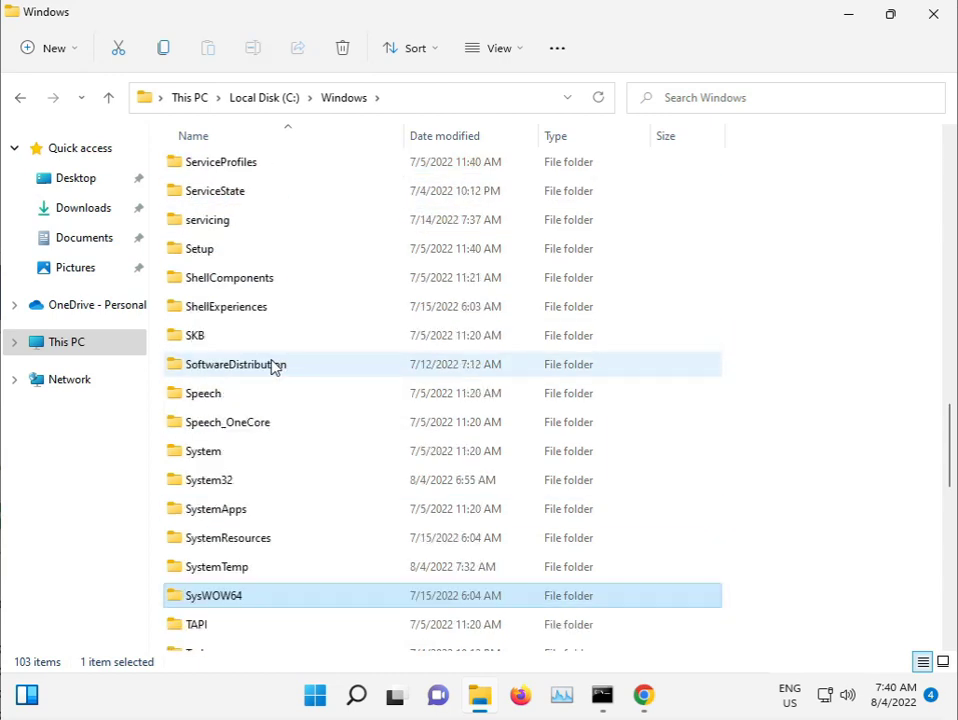
mouse_move(263, 362)
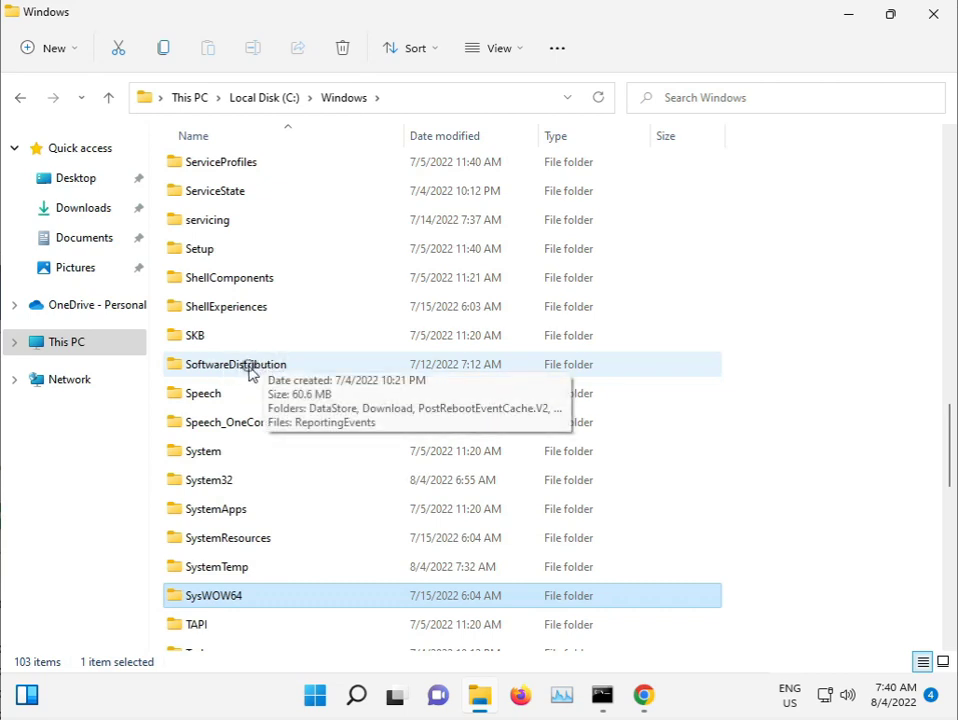
double_click(251, 366)
- Permanently delete everything in the SoftwareDistribution folder, continuing with administrator permission and skipping all files that are in use
left_click_drag(260, 397, 245, 166)
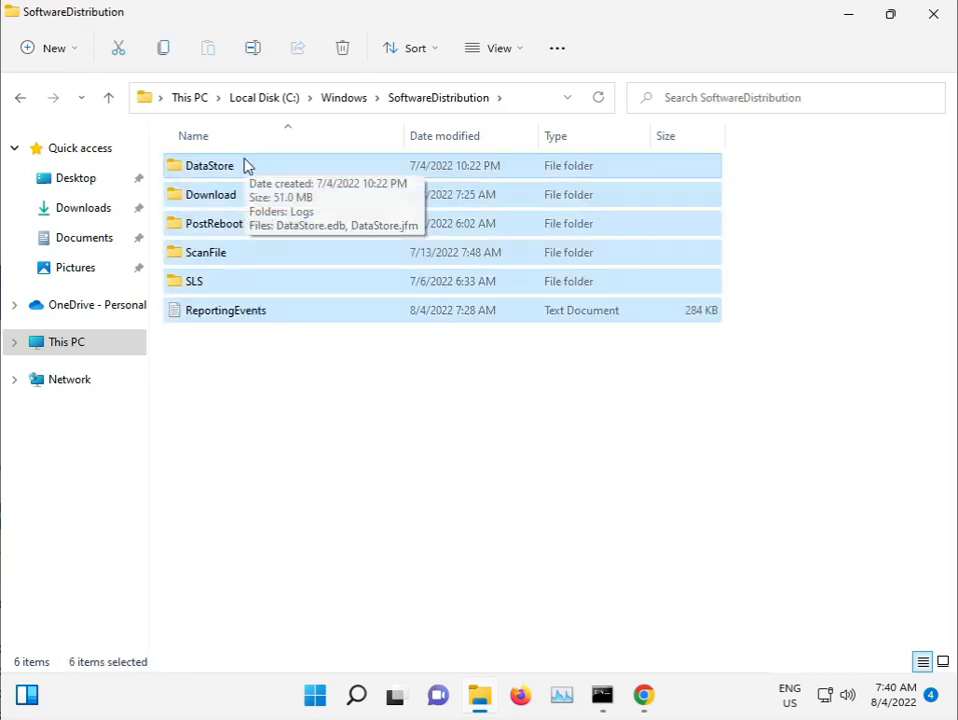
key("shift+Delete")
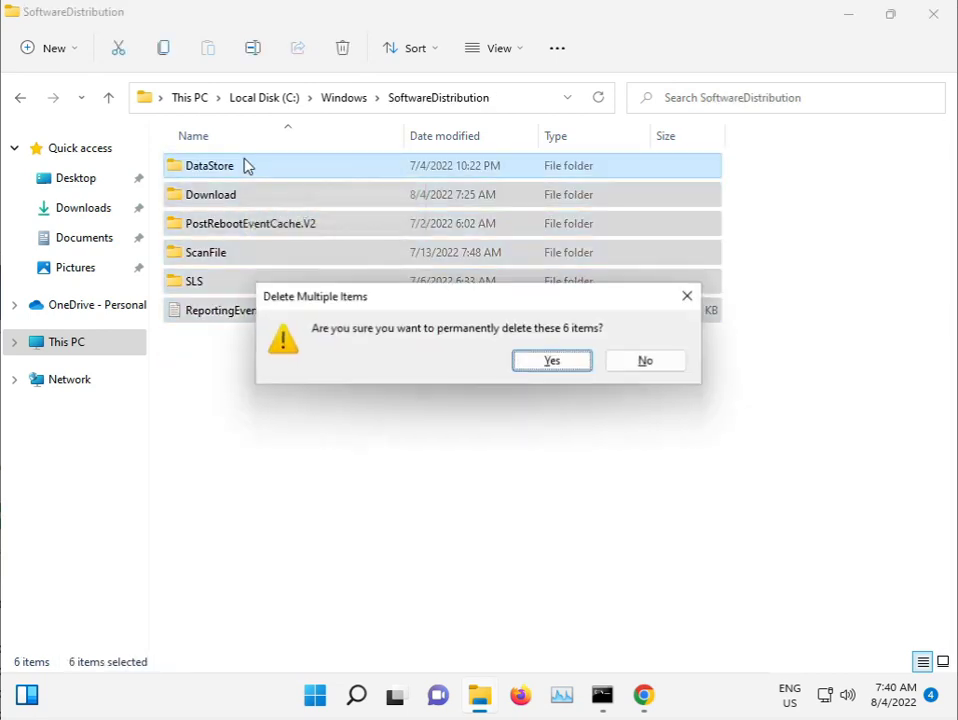
left_click(545, 360)
left_click(425, 256)
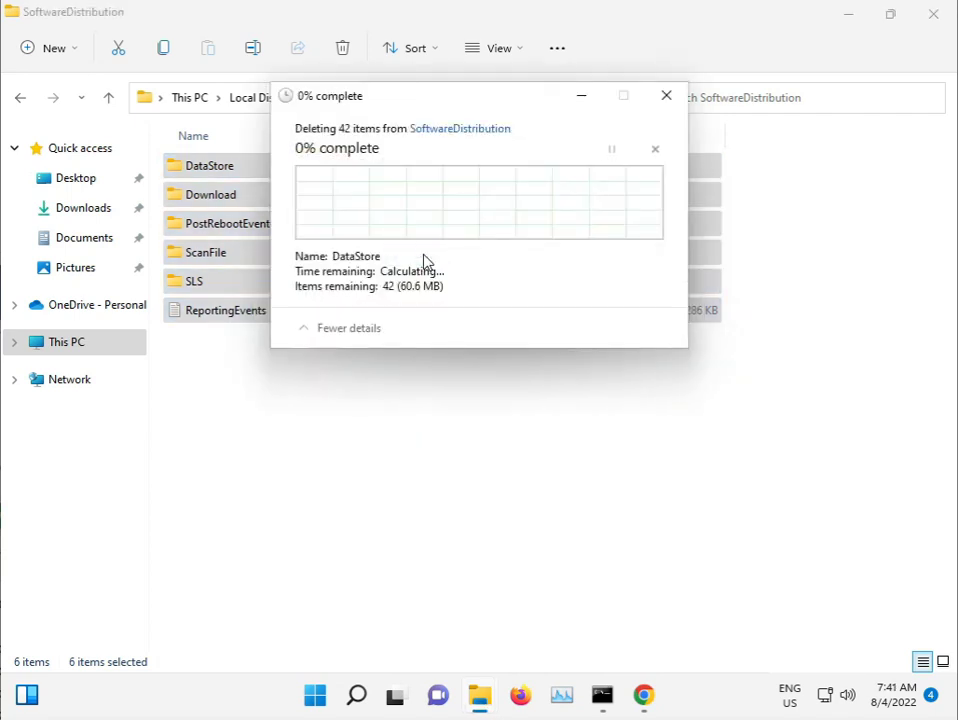
left_click(321, 257)
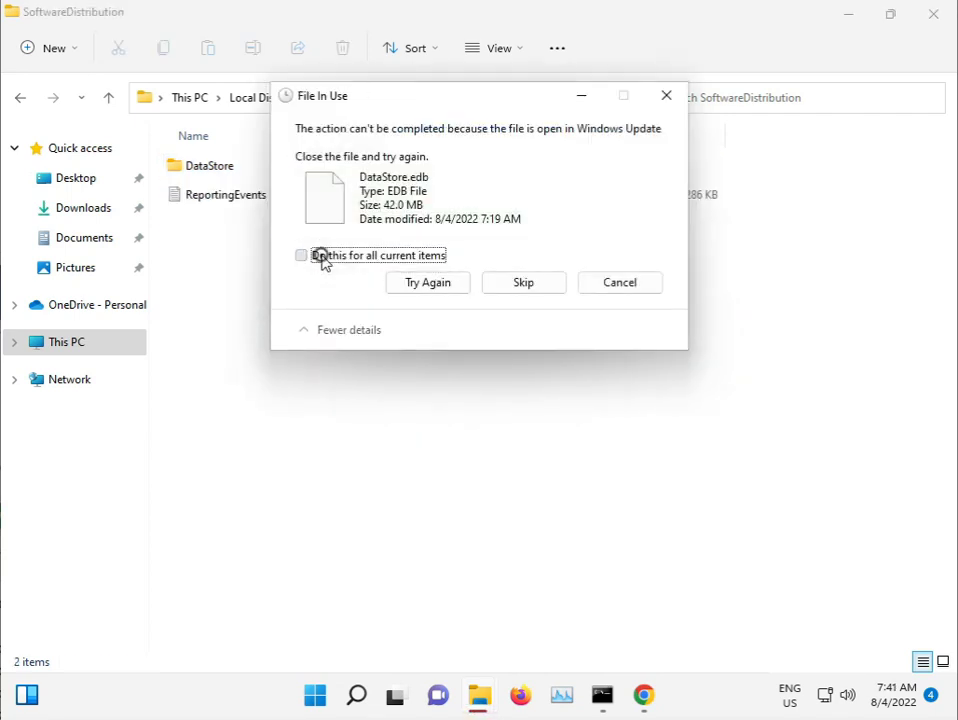
left_click(524, 286)
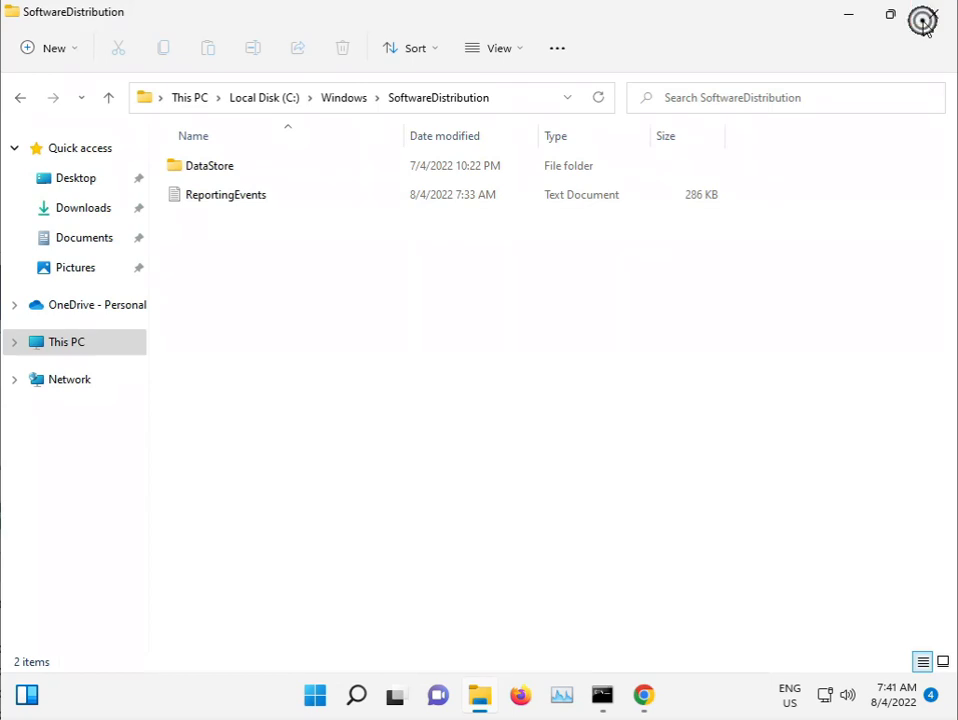
- Close File Explorer and bring up the Command Prompt window to check the progress of sfc /scannow
left_click(930, 16)
left_click(601, 694)
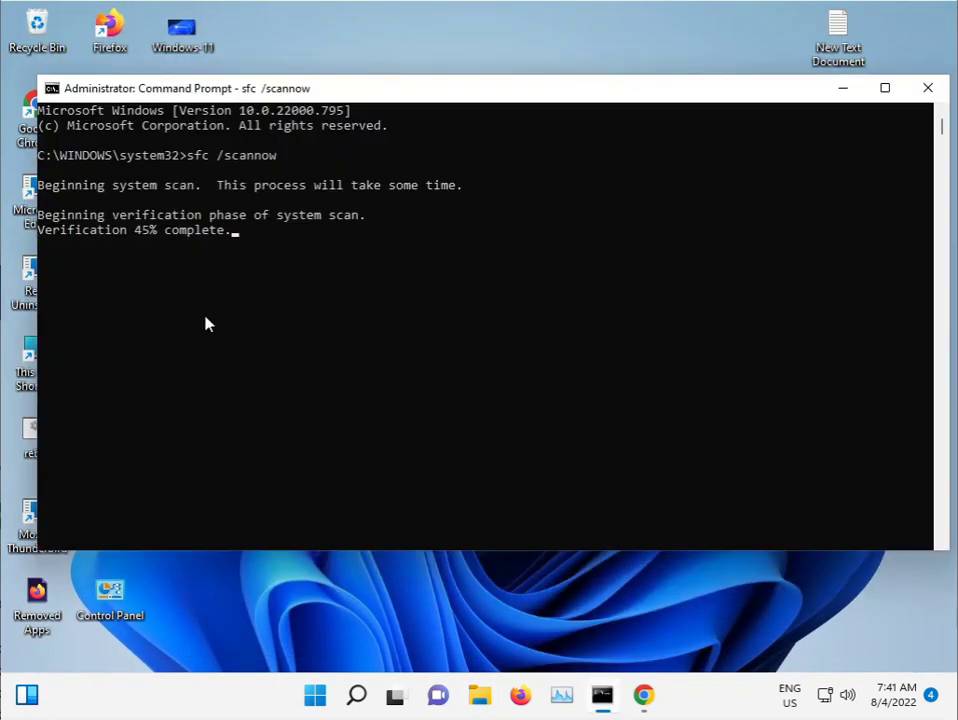